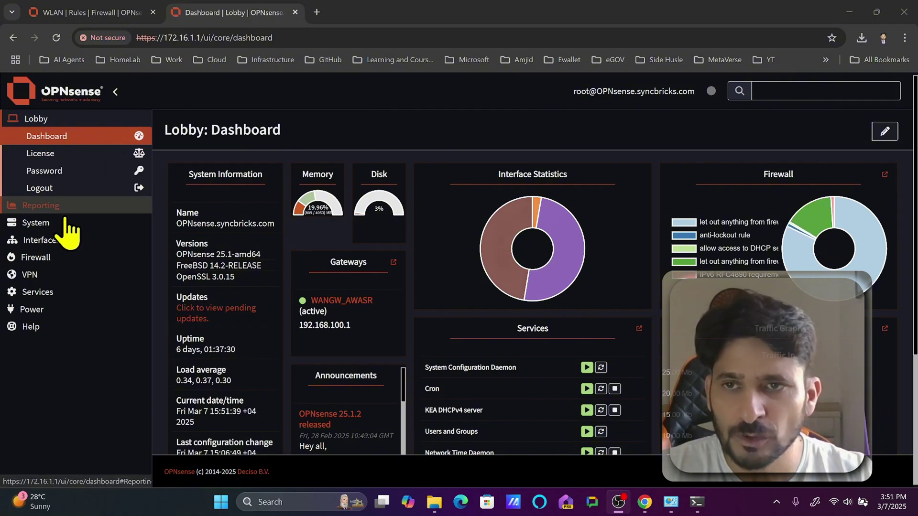
# Open the firewall rules for the WAN interface and read the notice about incoming connections.
pyautogui.click(61, 258)
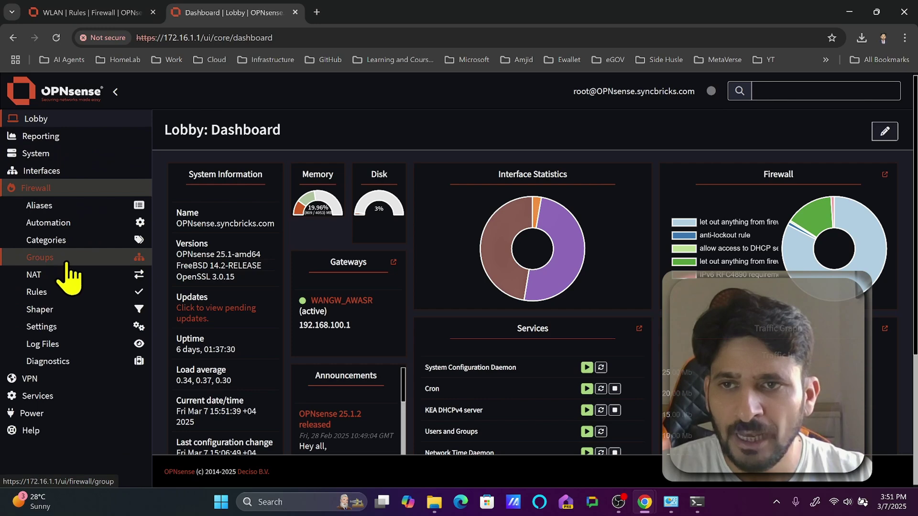
pyautogui.click(60, 293)
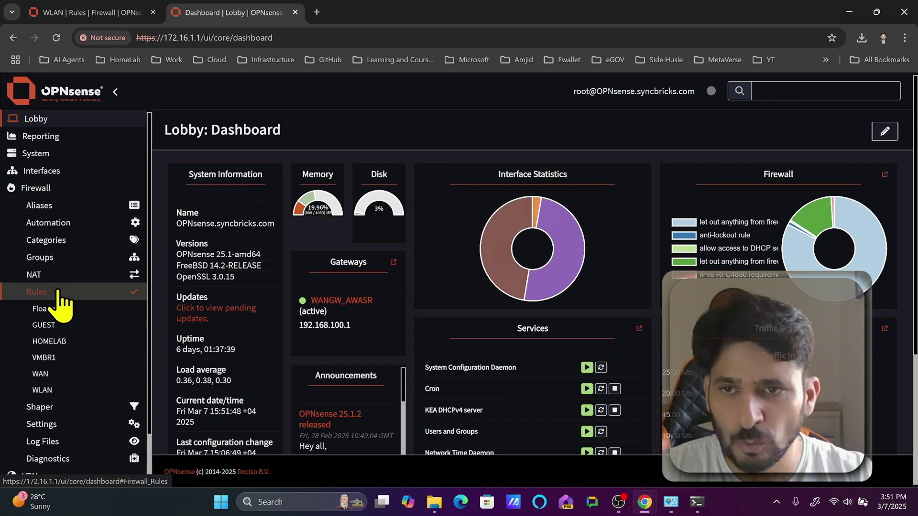
pyautogui.scroll(-2, 72, 306)
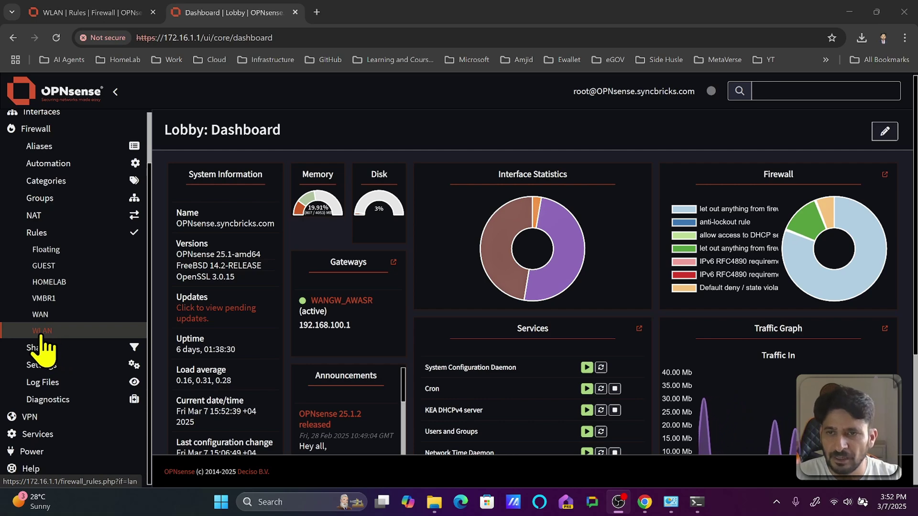
pyautogui.click(63, 320)
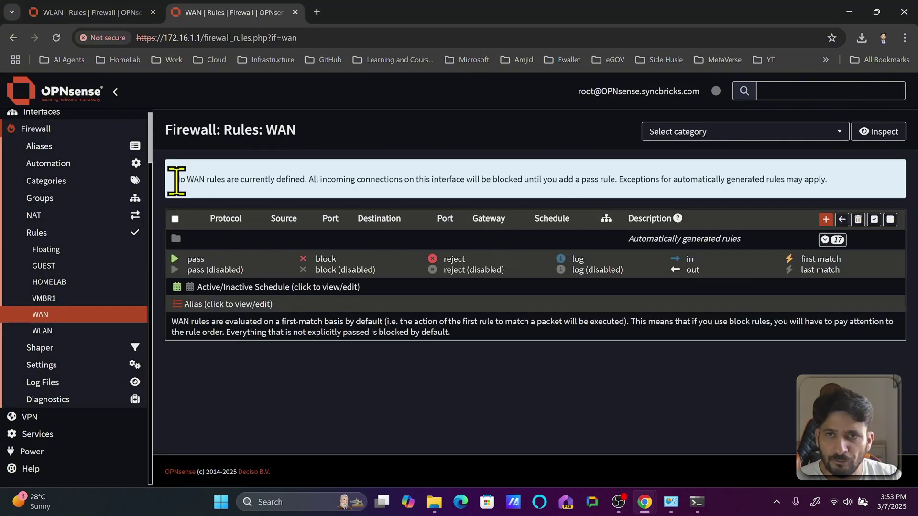
pyautogui.moveTo(174, 180); pyautogui.dragTo(461, 181)
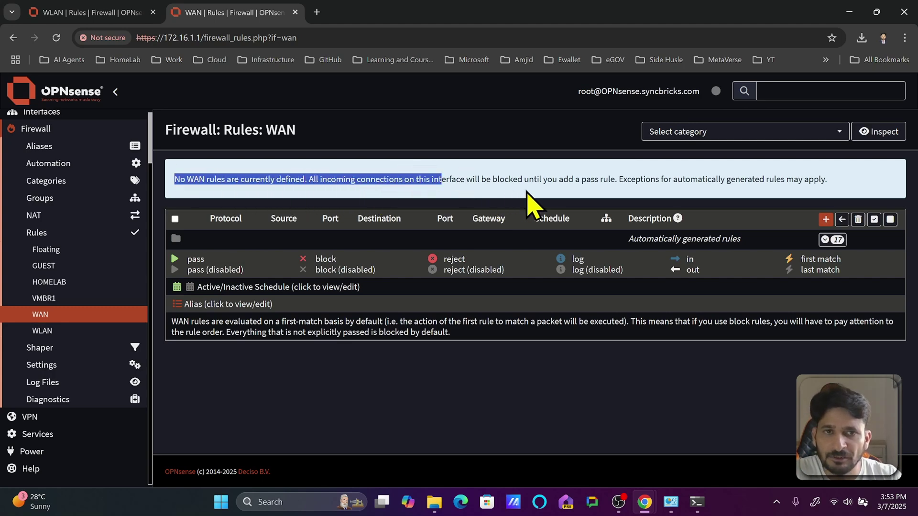
# Expand the automatically generated WAN rules, examine the list and collapse it again.
pyautogui.click(834, 240)
pyautogui.scroll(-4, 567, 265)
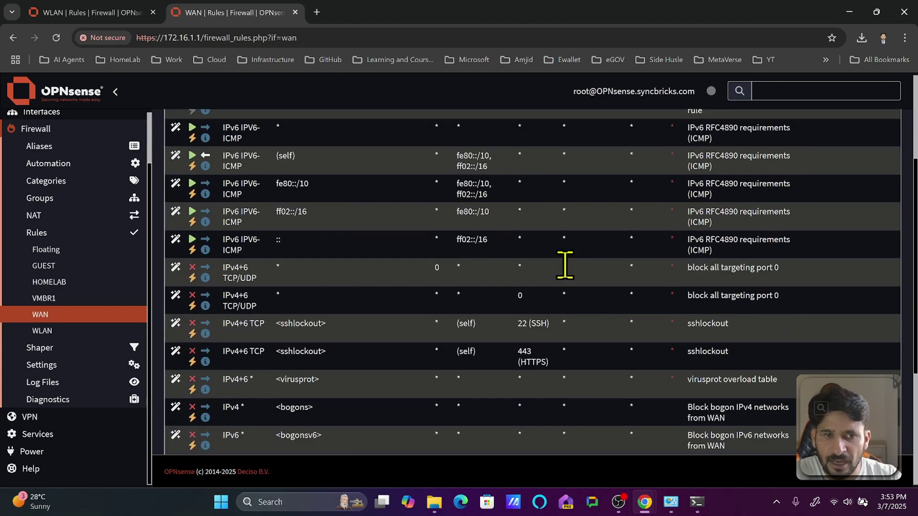
pyautogui.scroll(-5, 574, 286)
pyautogui.scroll(9, 574, 287)
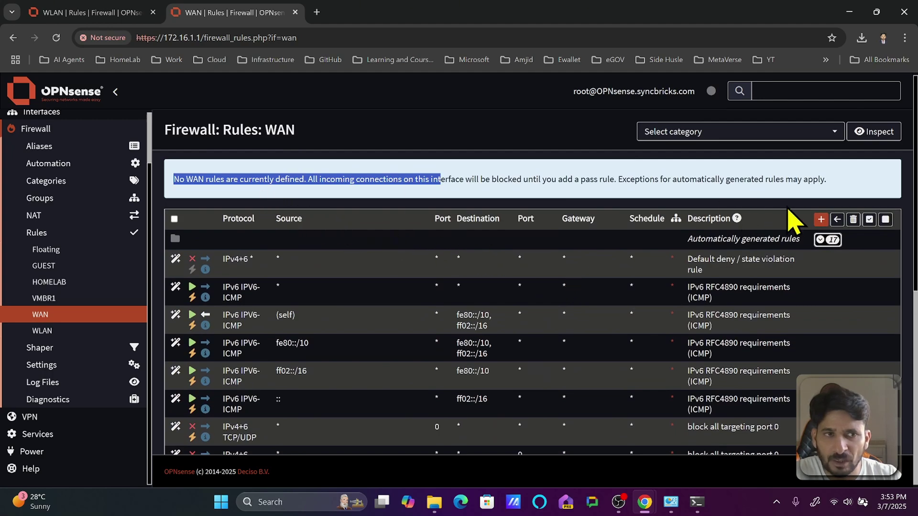
pyautogui.click(779, 183)
pyautogui.click(827, 239)
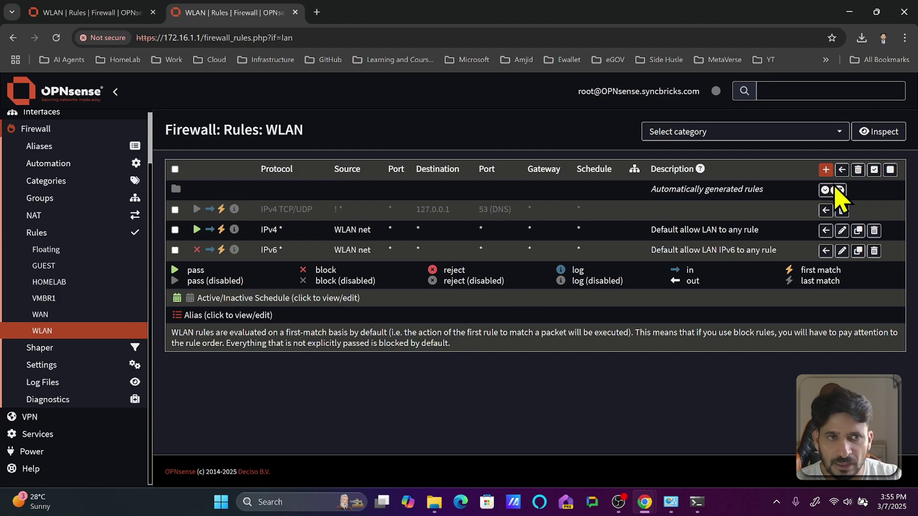
# Examine the automatically generated rules of the WLAN interface and collapse the list.
pyautogui.click(833, 190)
pyautogui.scroll(-5, 612, 239)
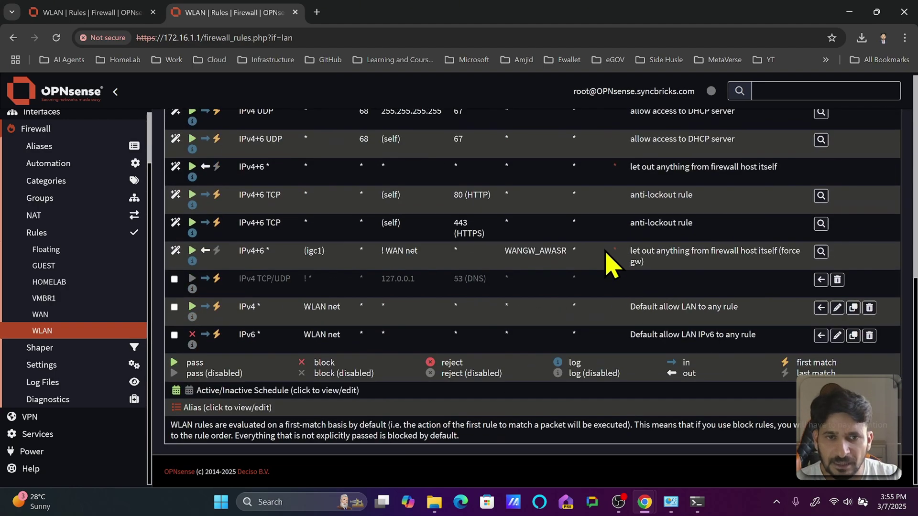
pyautogui.scroll(10, 609, 269)
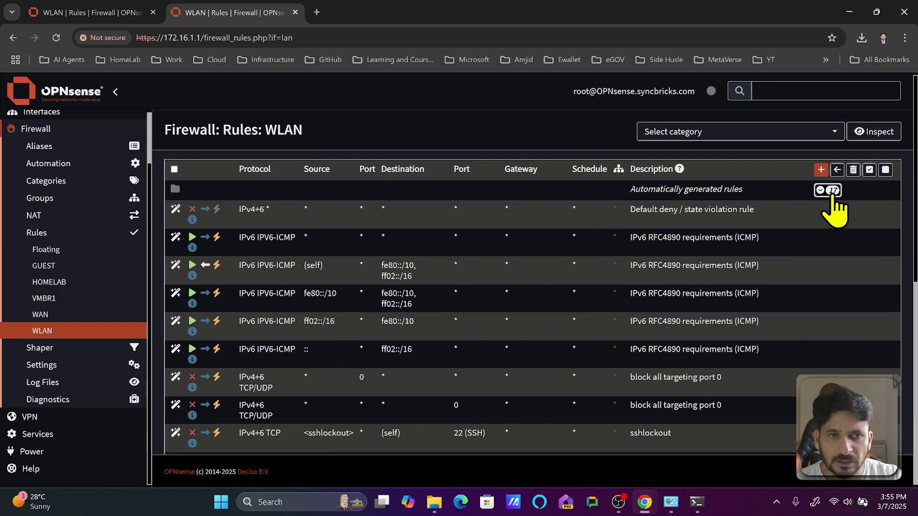
pyautogui.click(833, 191)
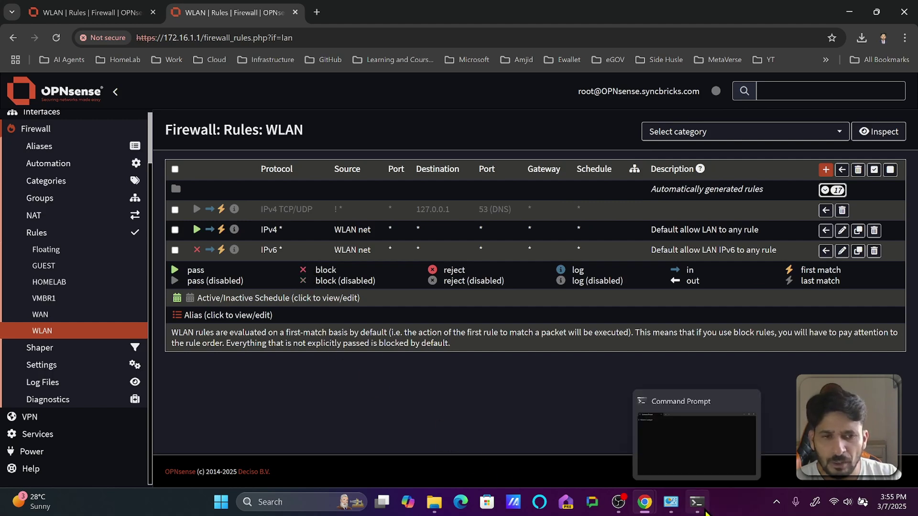
# Switch to Command Prompt and ping google.com and 192.168.100.1, stopping each ping after a few replies.
pyautogui.click(702, 513)
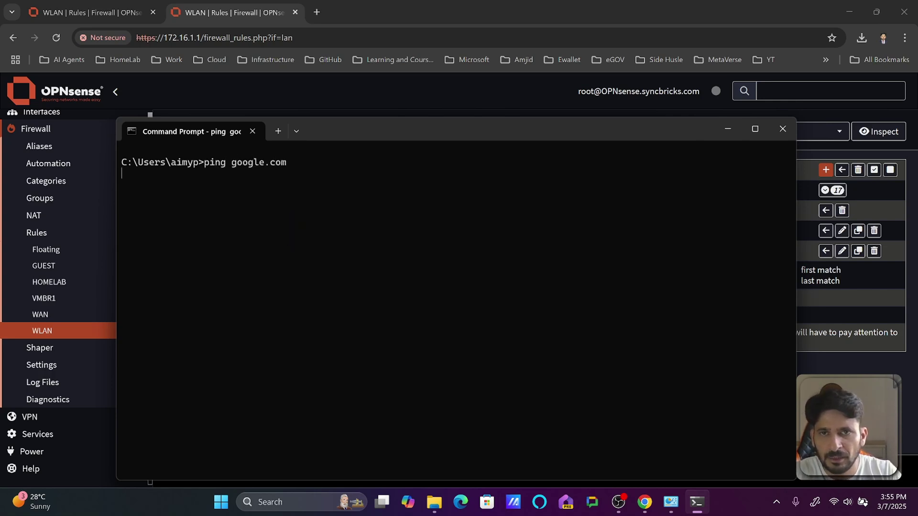
pyautogui.hotkey('ctrl', 'c')
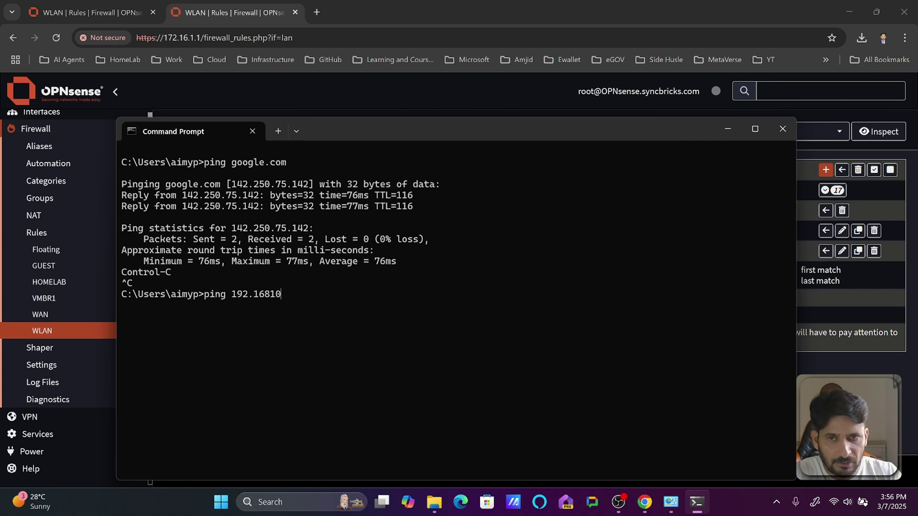
pyautogui.write('ping 192.168.100.')
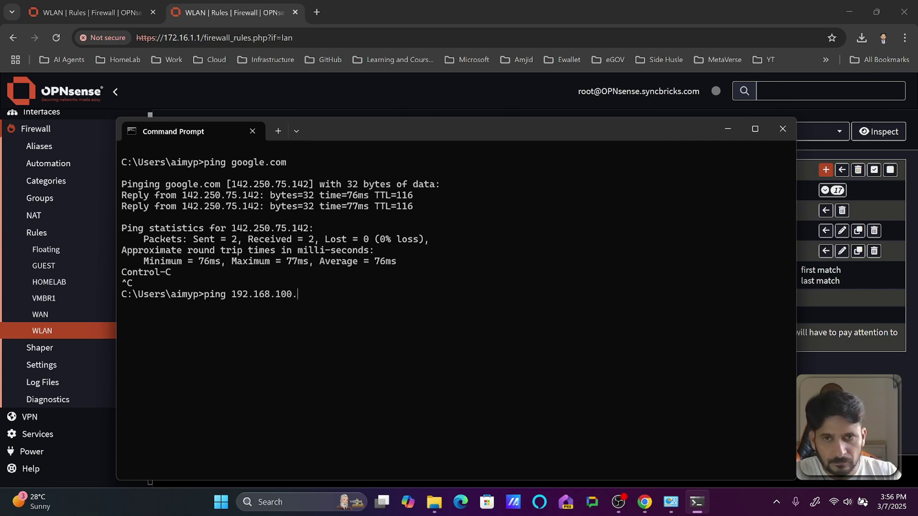
pyautogui.write('1')
pyautogui.press('Return')
pyautogui.hotkey('ctrl', 'c')
# Start a continuous ping to 192.168.100.1 with the -t option and return to the WLAN rules in the browser.
pyautogui.press('Up')
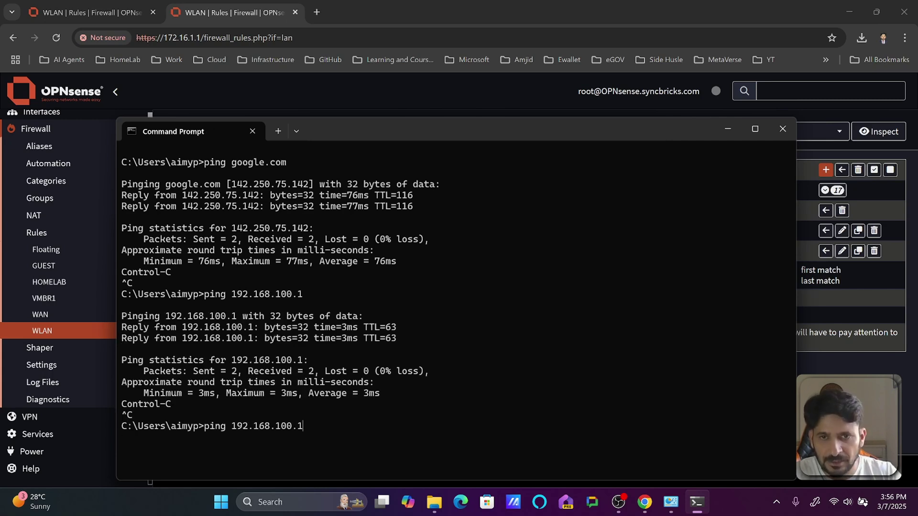
pyautogui.write('-t')
pyautogui.press('Return')
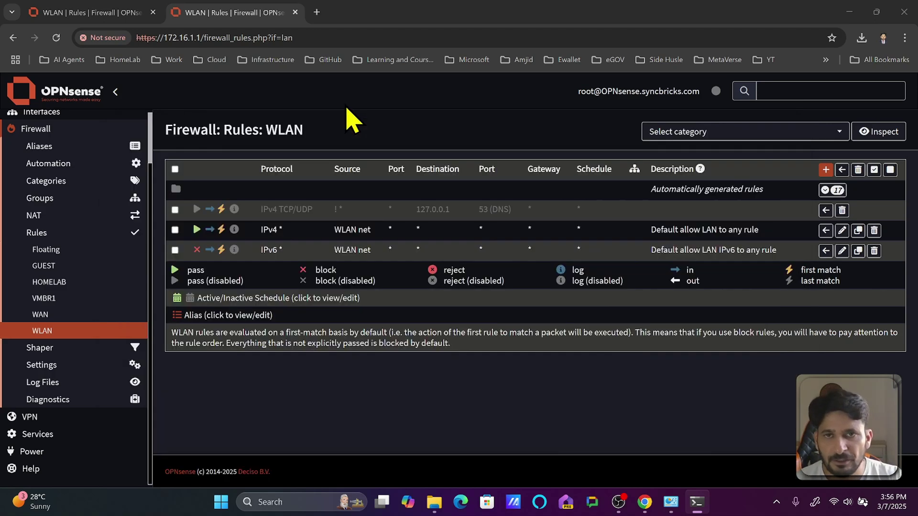
pyautogui.click(348, 115)
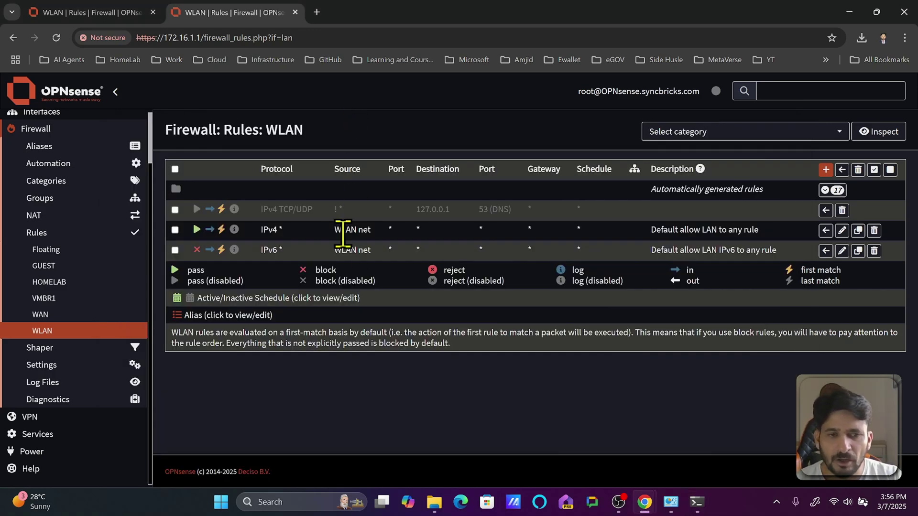
# Check the computer's IPv4 address in the Wi-Fi network connection details and close the status windows.
pyautogui.moveTo(701, 512)
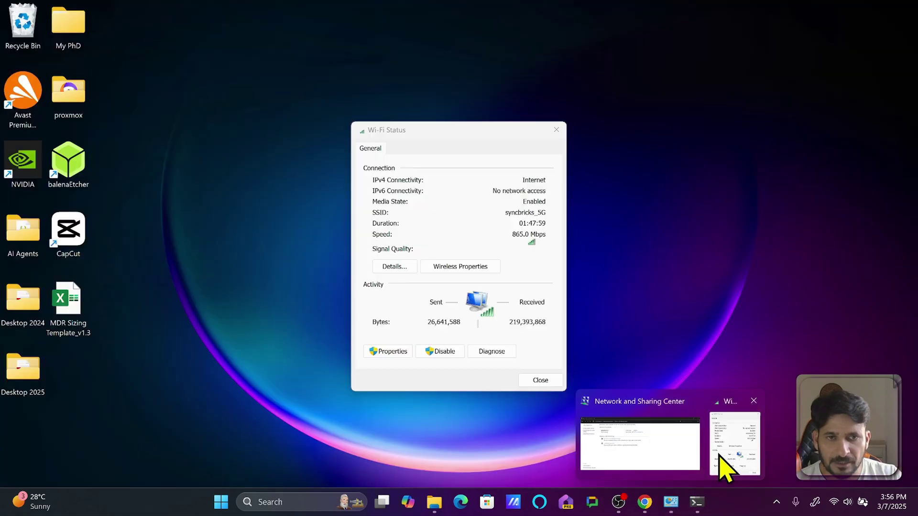
pyautogui.click(722, 461)
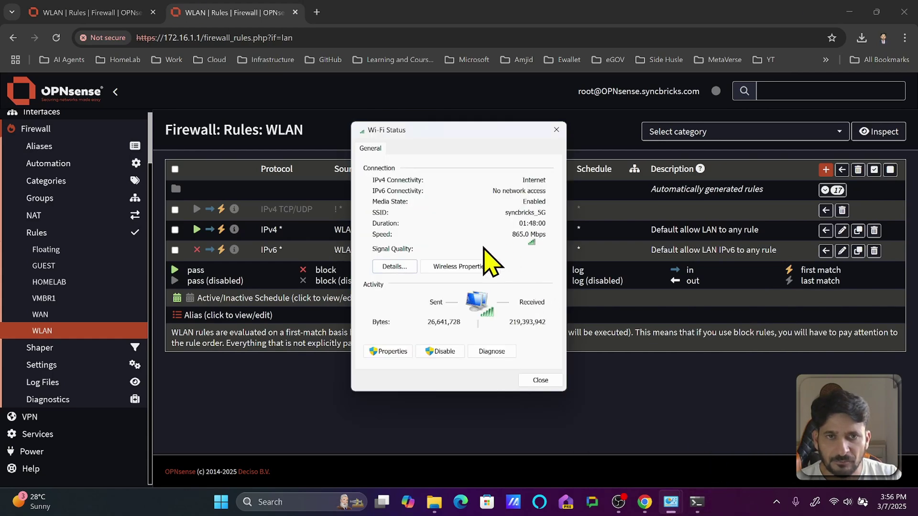
pyautogui.click(394, 266)
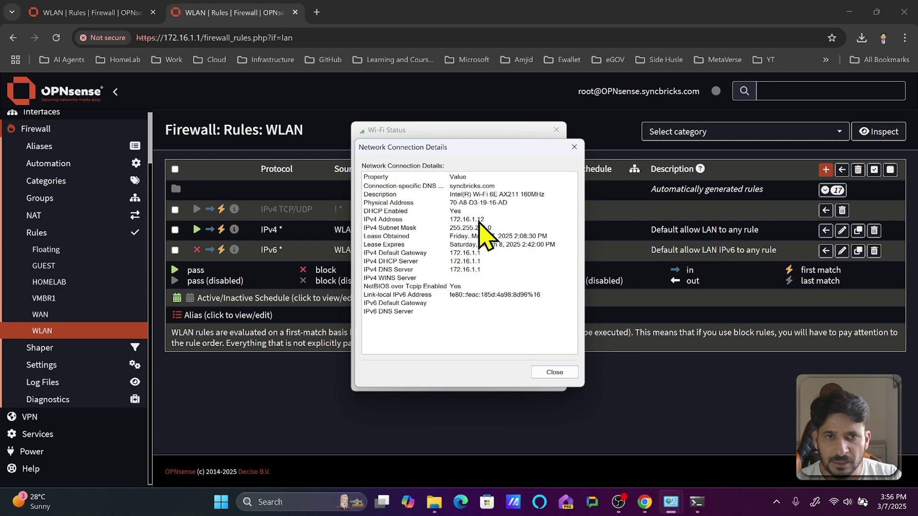
pyautogui.click(550, 374)
pyautogui.click(543, 381)
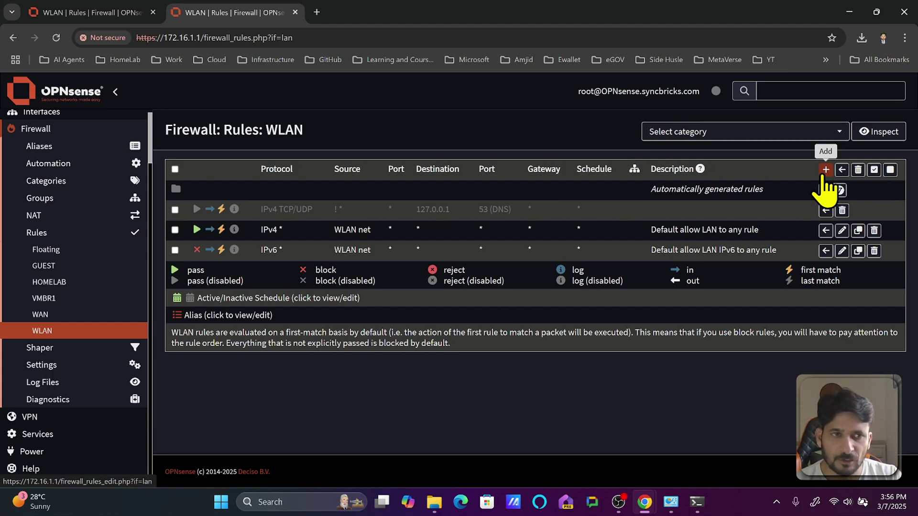
# Start a new firewall rule on the WLAN interface, keeping TCP/IP version IPv4 and protocol any.
pyautogui.click(825, 172)
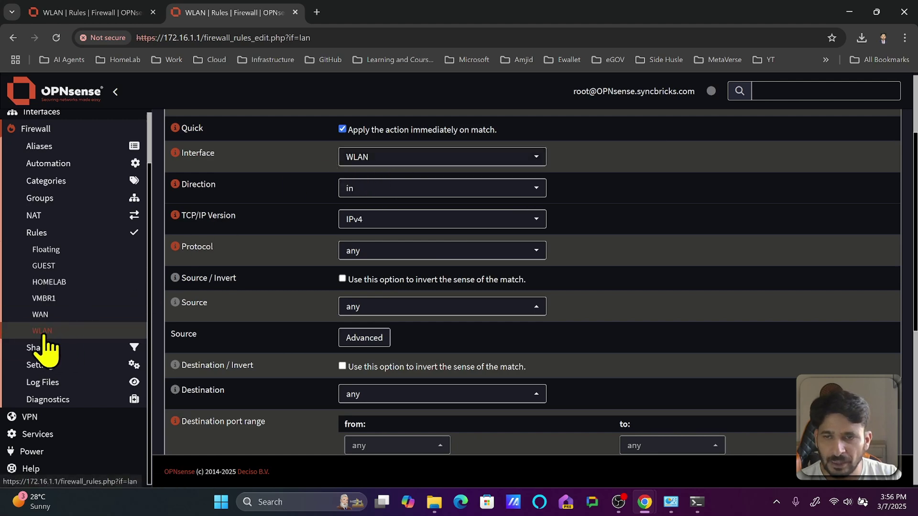
pyautogui.click(354, 174)
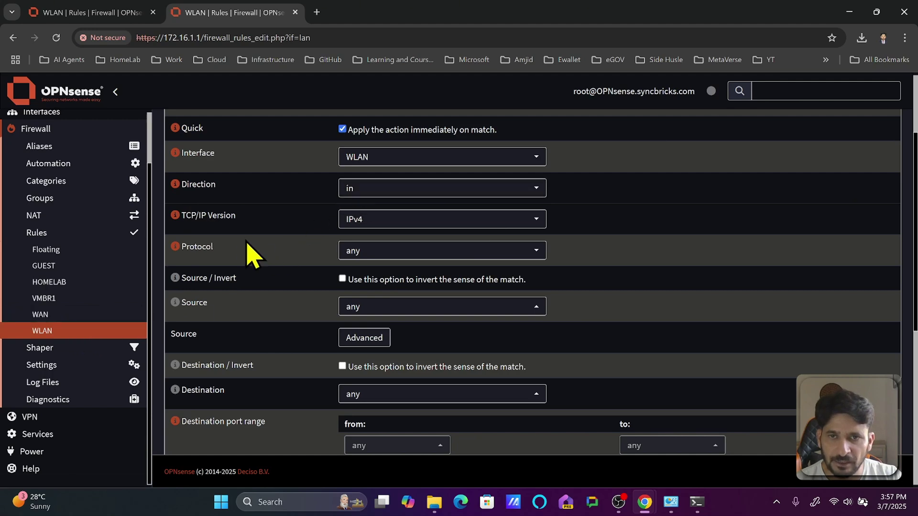
pyautogui.click(390, 221)
pyautogui.click(385, 221)
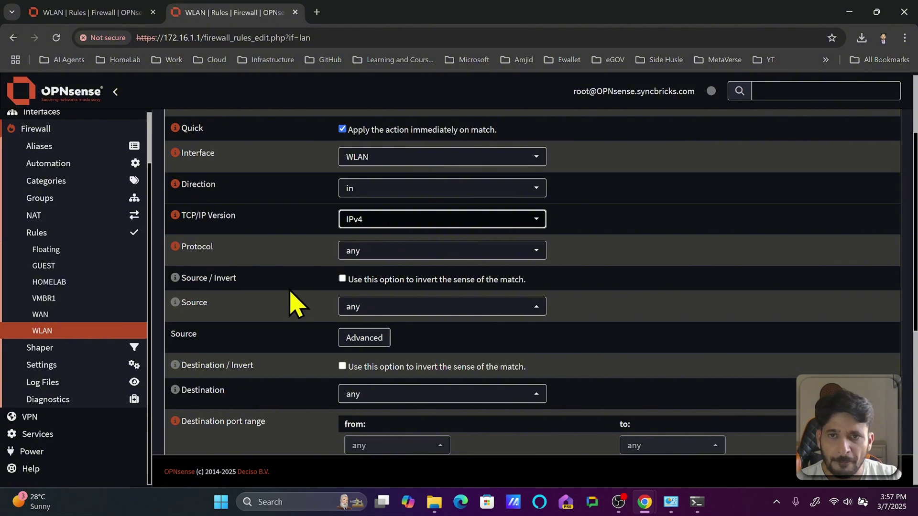
pyautogui.click(354, 257)
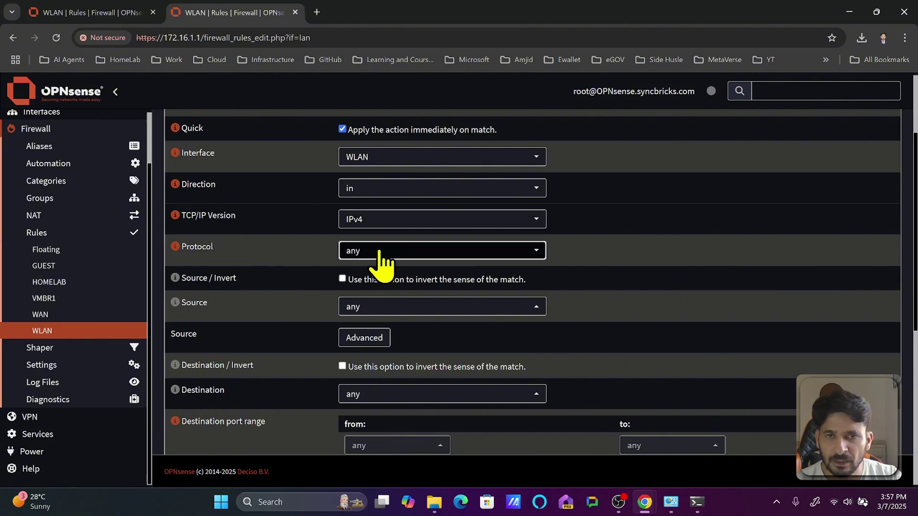
# Check the running ping in Command Prompt and look through the new rule's source options in the browser.
pyautogui.click(702, 507)
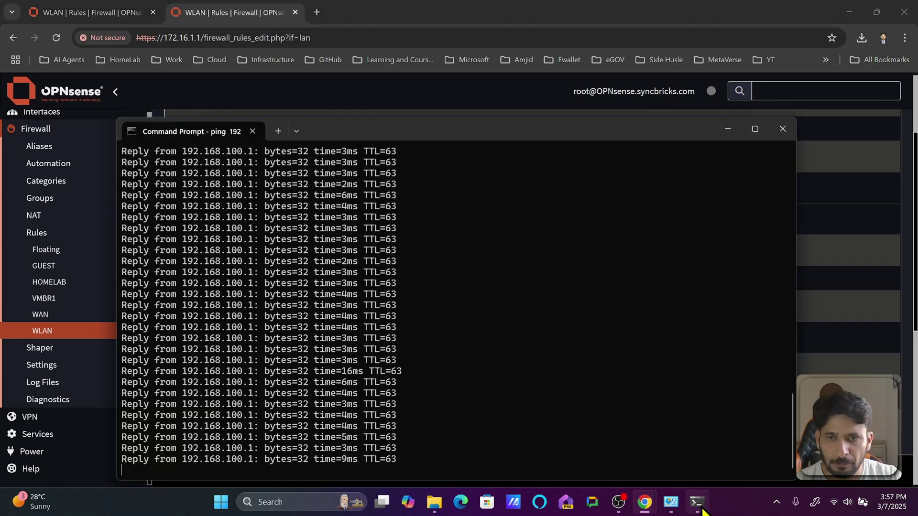
pyautogui.click(855, 276)
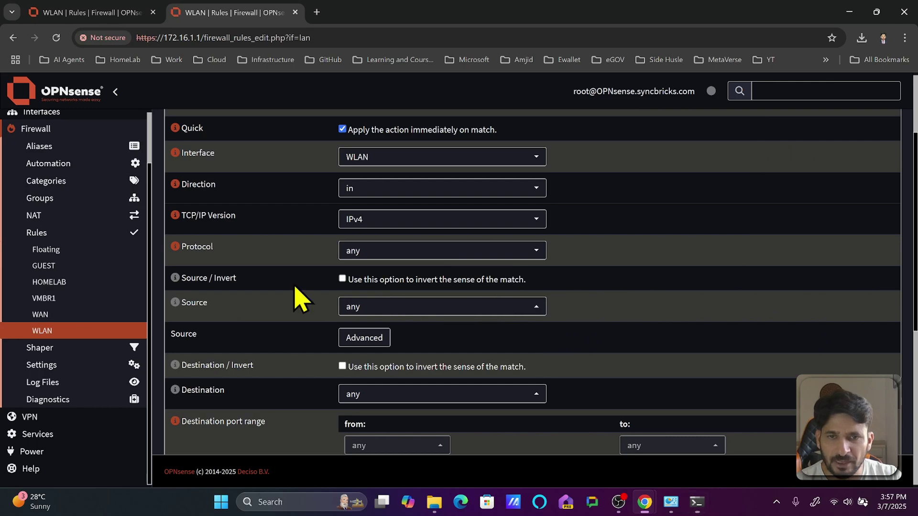
pyautogui.click(364, 310)
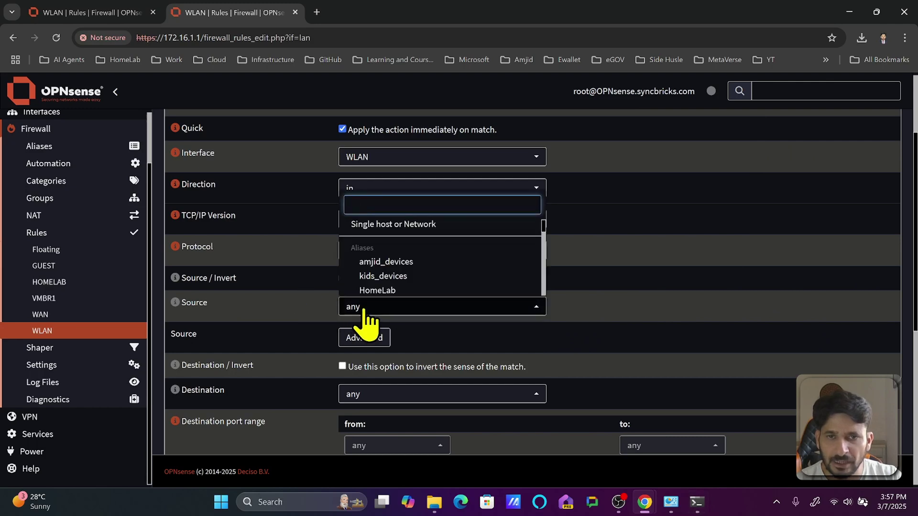
pyautogui.click(364, 309)
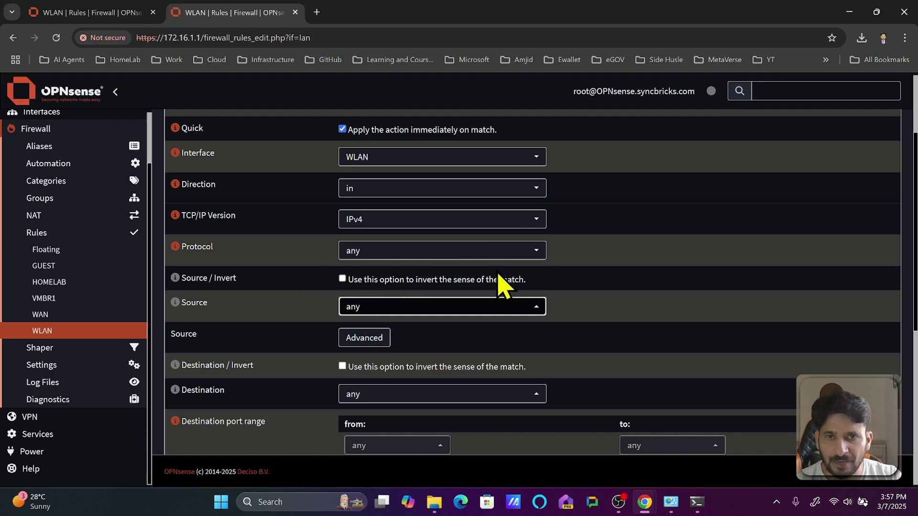
# Set the new WLAN rule's action to Block.
pyautogui.scroll(3, 490, 225)
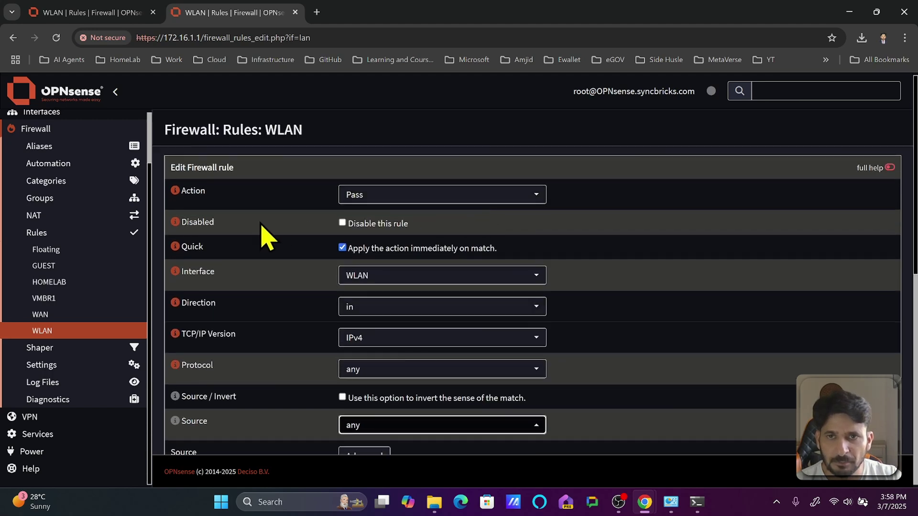
pyautogui.click(400, 196)
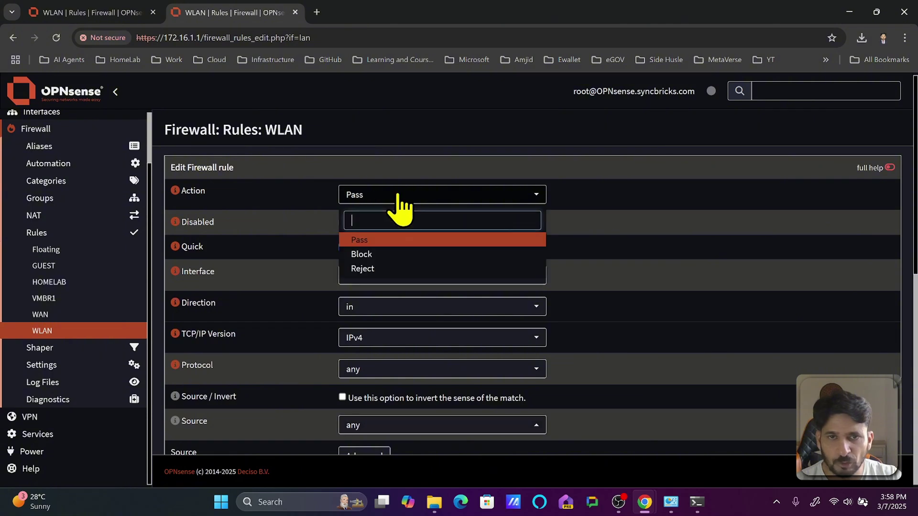
pyautogui.click(375, 254)
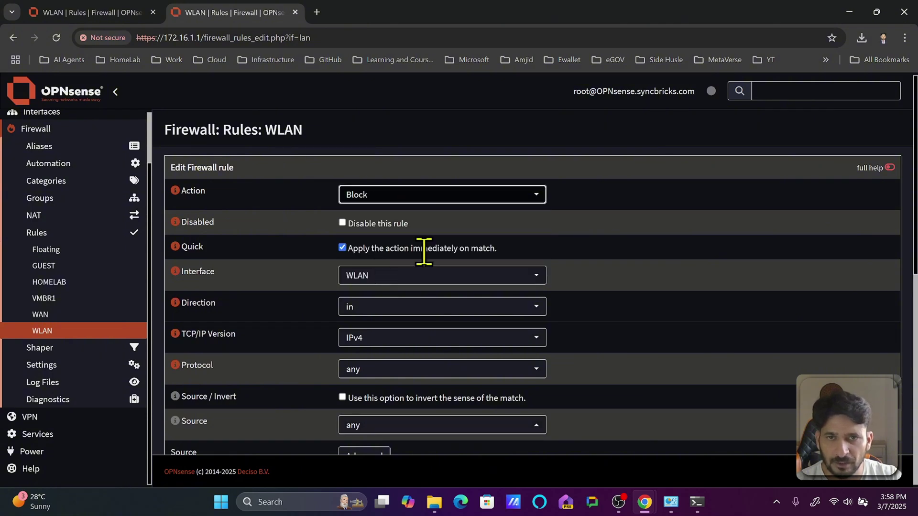
# Set the new WLAN rule's source to Single host or Network with the address 172.16.1.12.
pyautogui.scroll(-2, 386, 263)
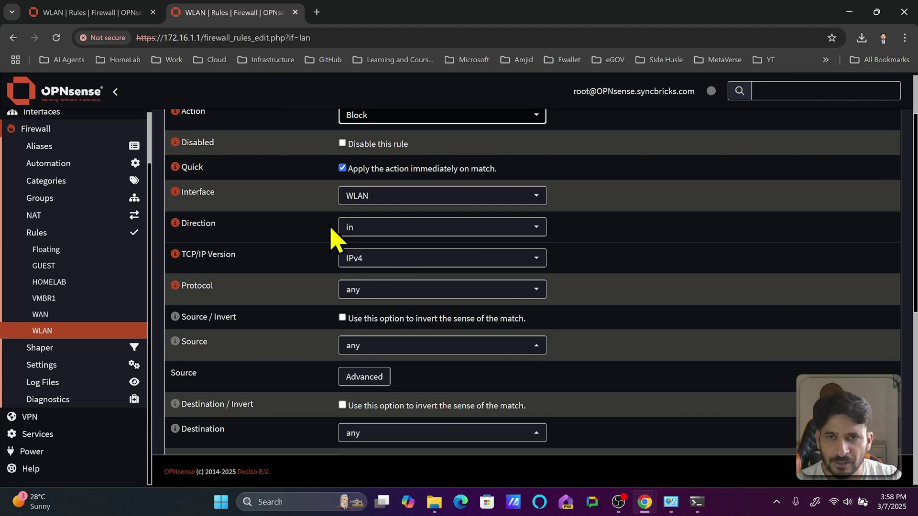
pyautogui.scroll(-4, 368, 239)
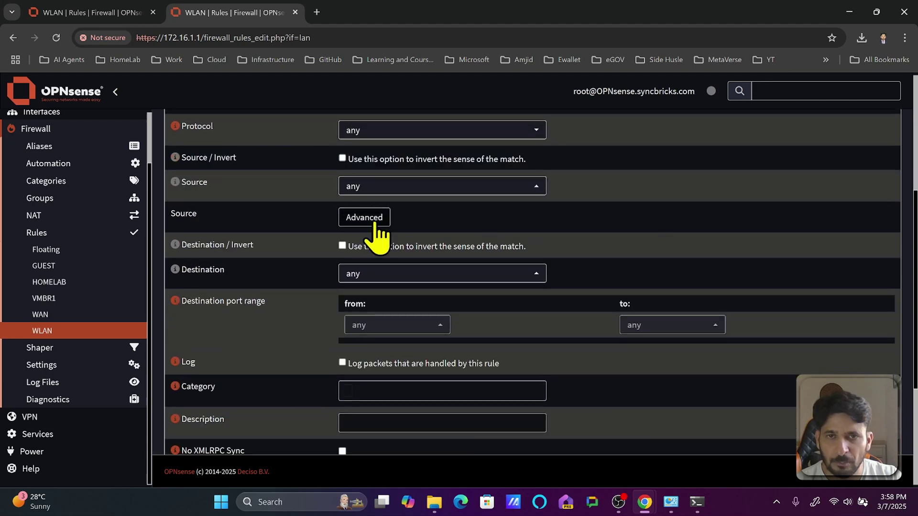
pyautogui.click(372, 187)
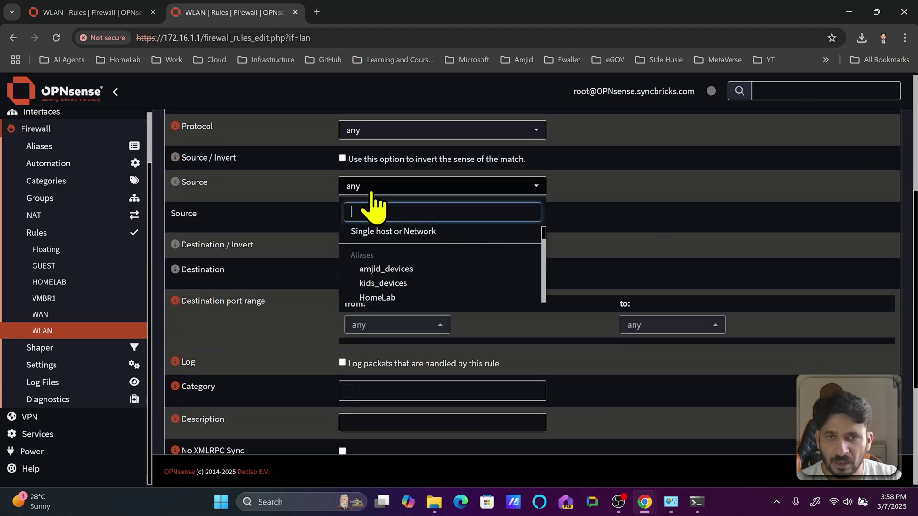
pyautogui.click(416, 232)
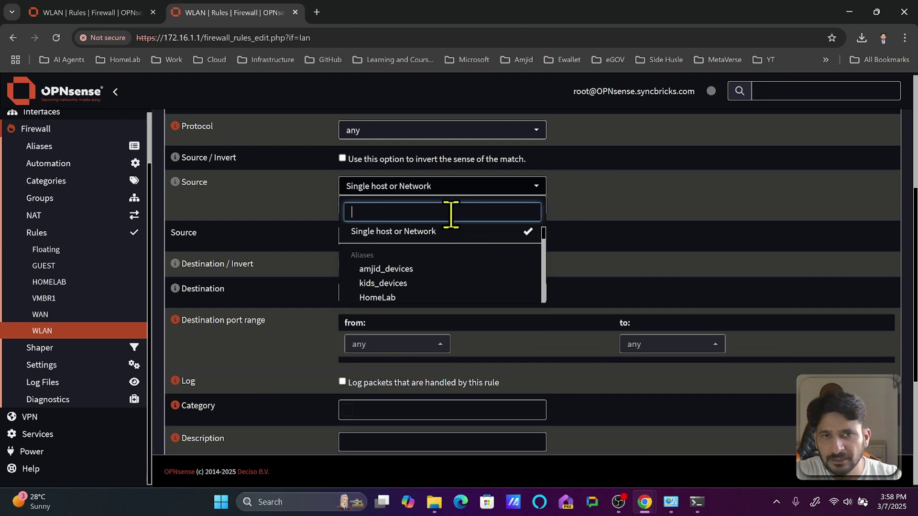
pyautogui.write('172.16.1')
pyautogui.write('.12')
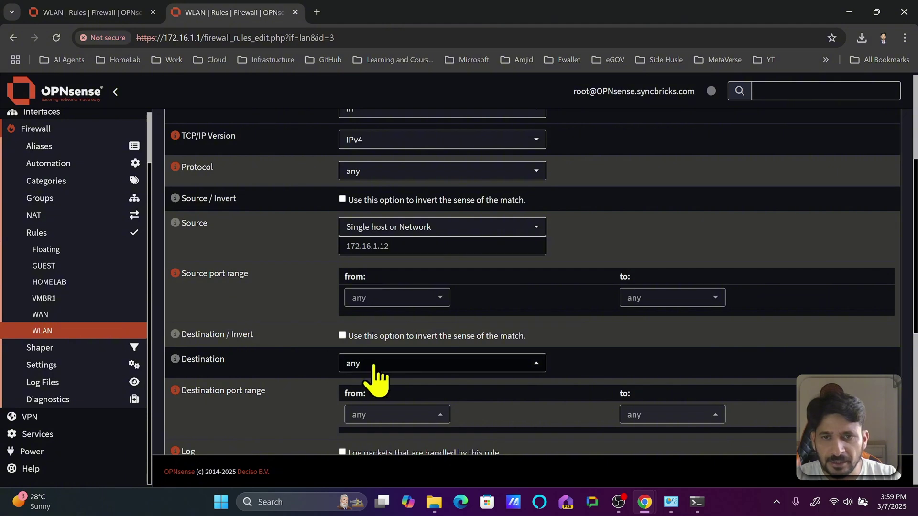
# Keep the destination as any, save the WLAN block rule and apply the firewall changes.
pyautogui.scroll(-3, 389, 368)
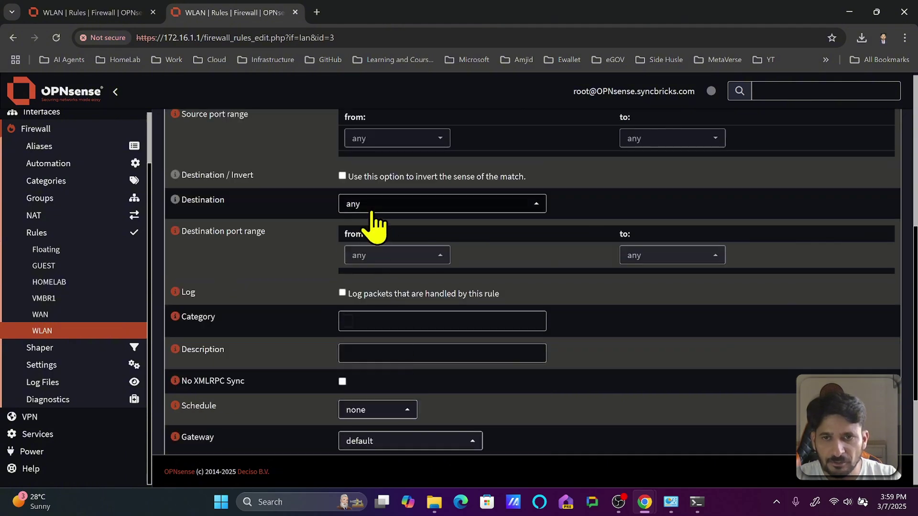
pyautogui.scroll(-2, 344, 287)
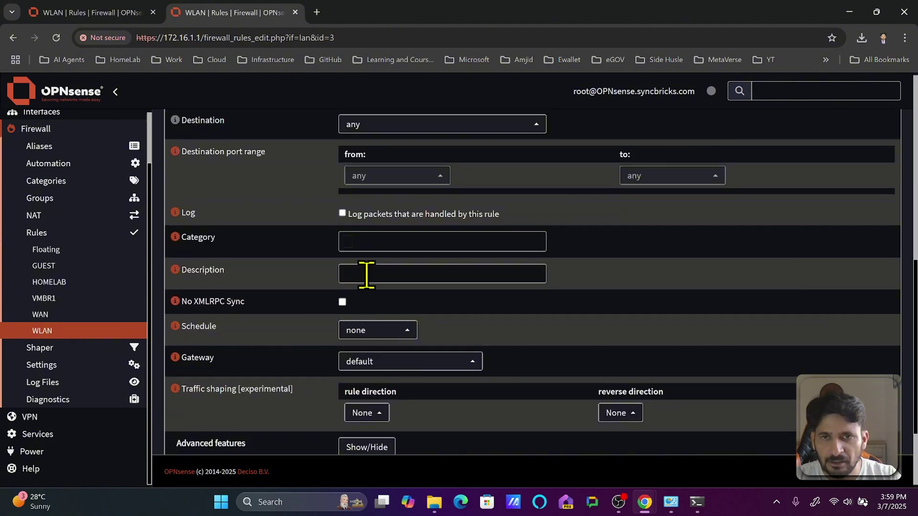
pyautogui.scroll(-2, 397, 311)
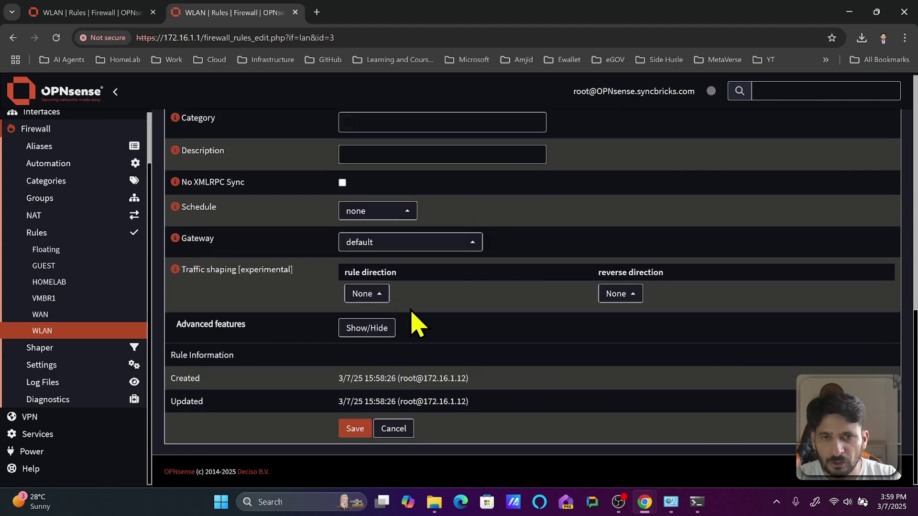
pyautogui.click(363, 433)
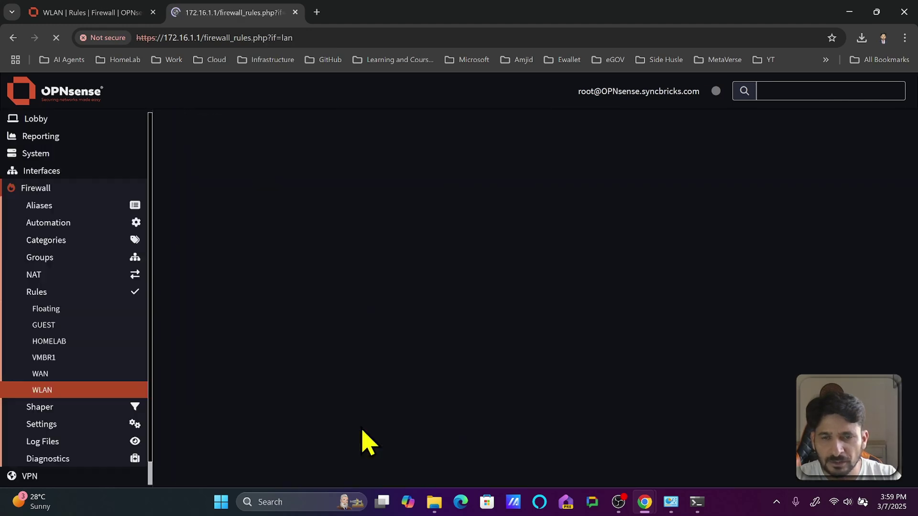
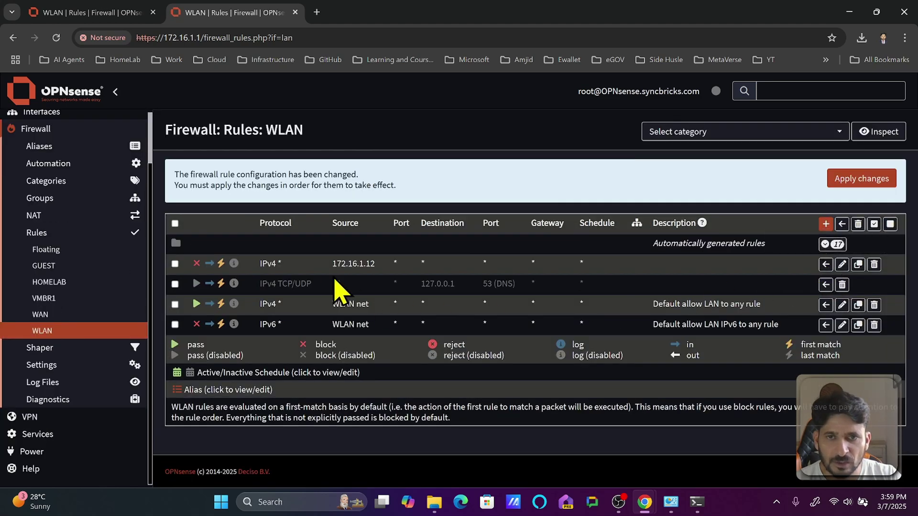
pyautogui.click(847, 196)
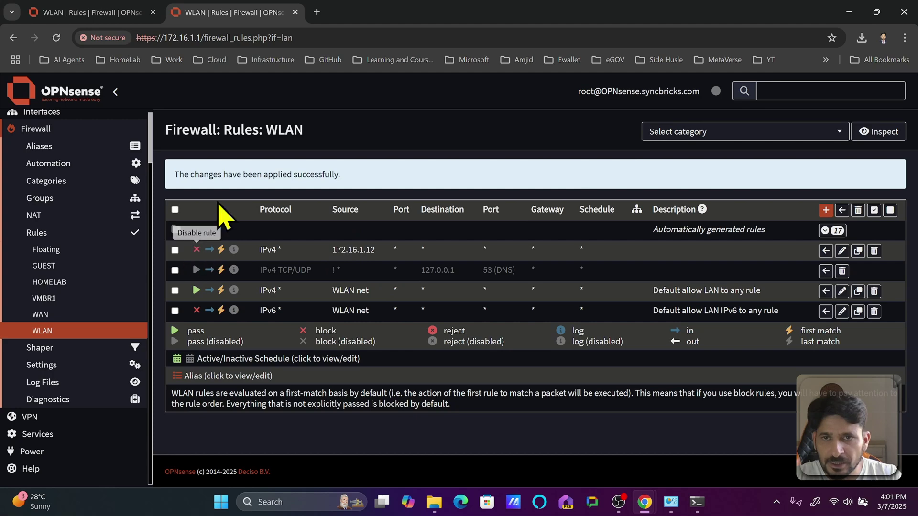
# Open google.com, youtube.com and syncbricks.com in separate new browser tabs to test internet access.
pyautogui.click(316, 12)
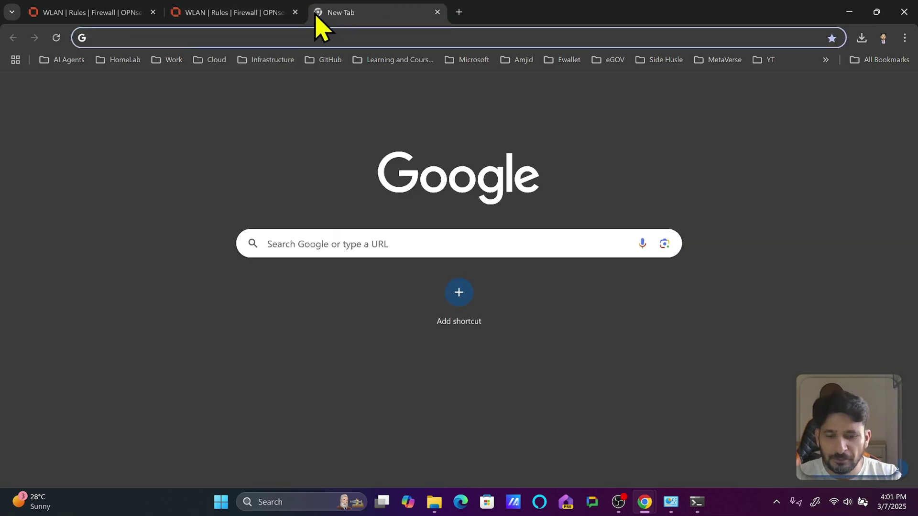
pyautogui.write('goog')
pyautogui.press('Return')
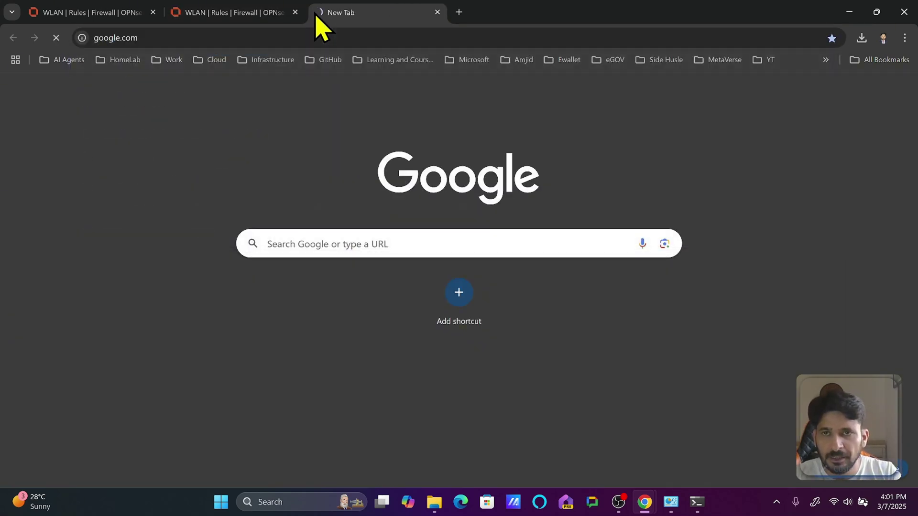
pyautogui.click(459, 13)
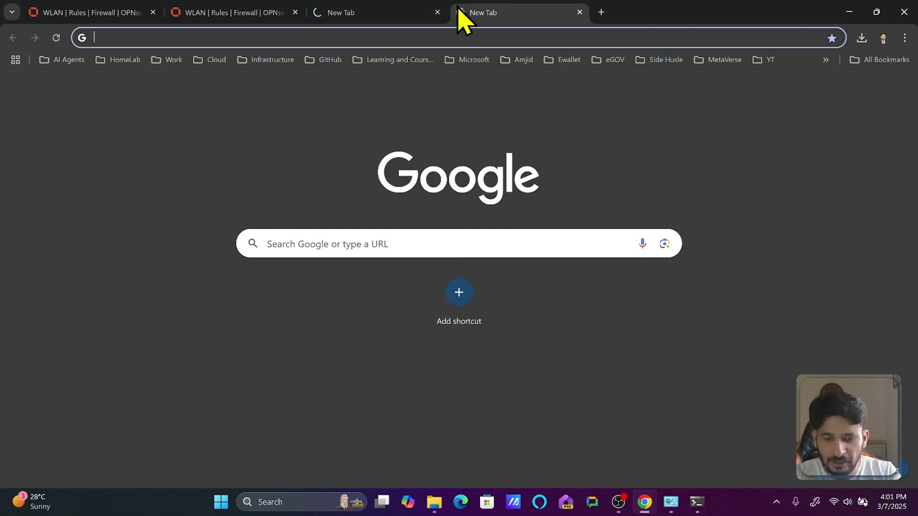
pyautogui.write('you')
pyautogui.press('Return')
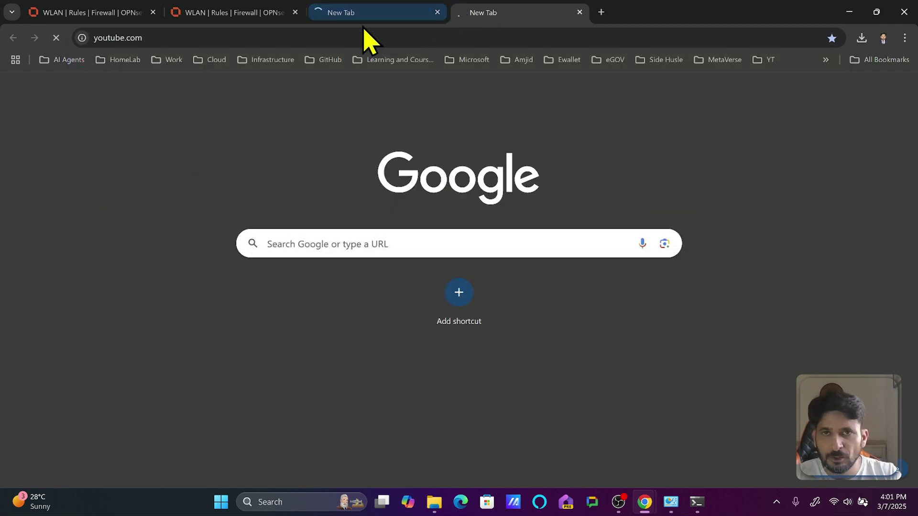
pyautogui.click(600, 12)
pyautogui.write('sy')
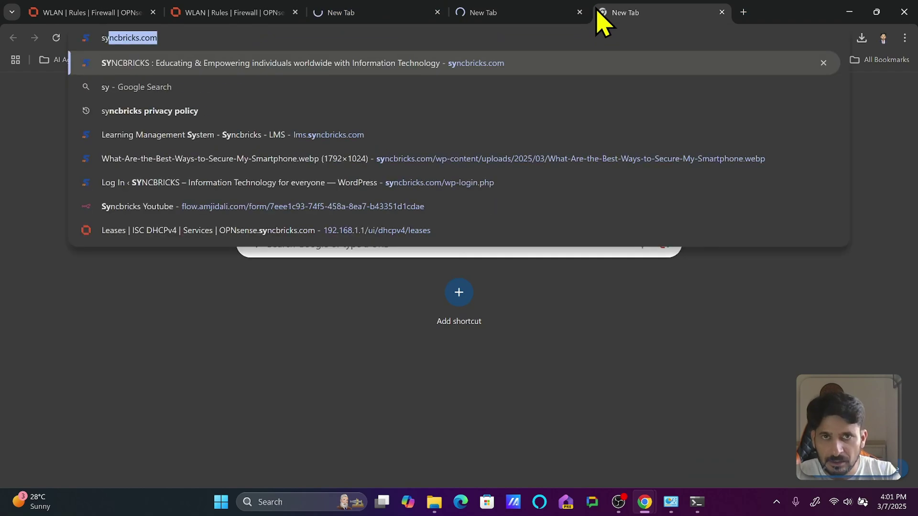
pyautogui.press('Return')
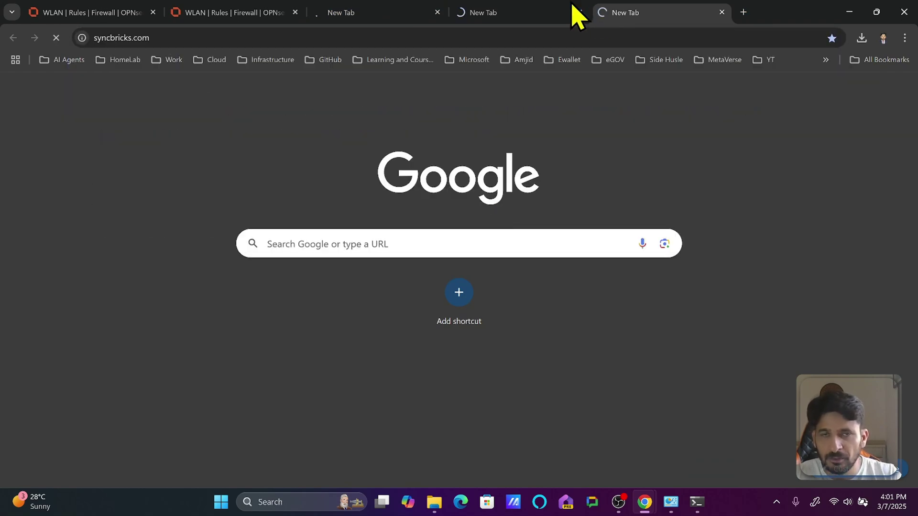
# Return to the WLAN rules, expand the automatically generated rules to review them and collapse the list again.
pyautogui.click(242, 17)
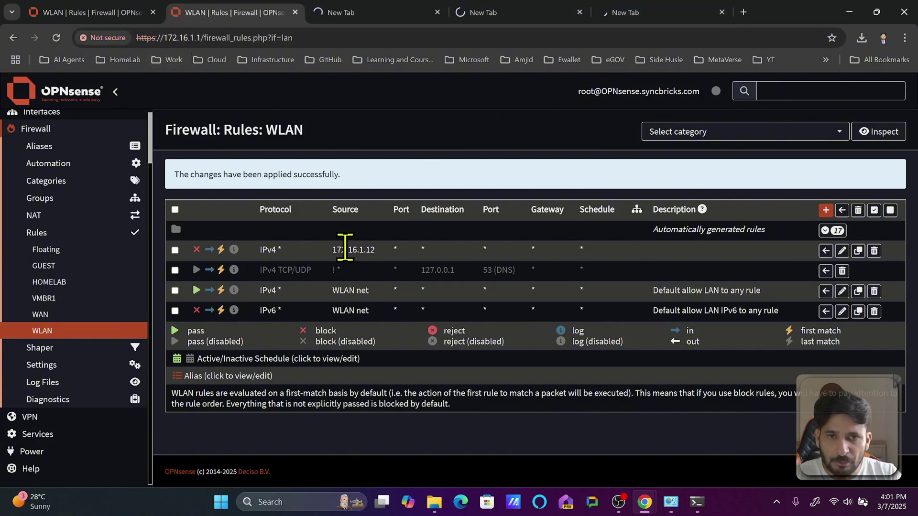
pyautogui.click(833, 231)
pyautogui.scroll(-5, 507, 340)
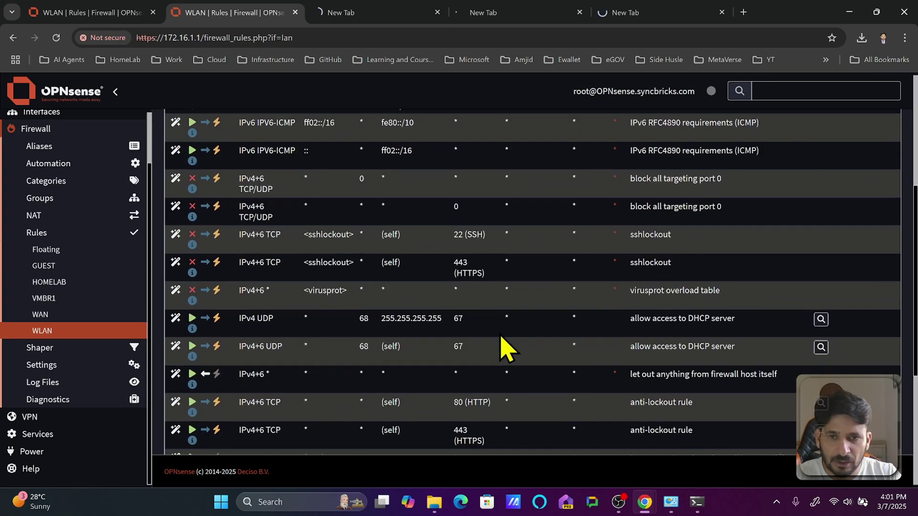
pyautogui.scroll(-3, 502, 346)
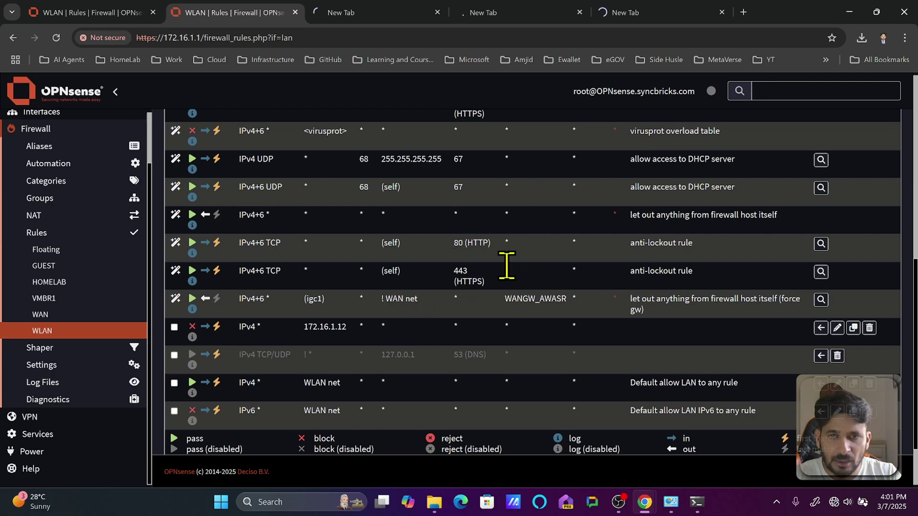
pyautogui.scroll(10, 626, 261)
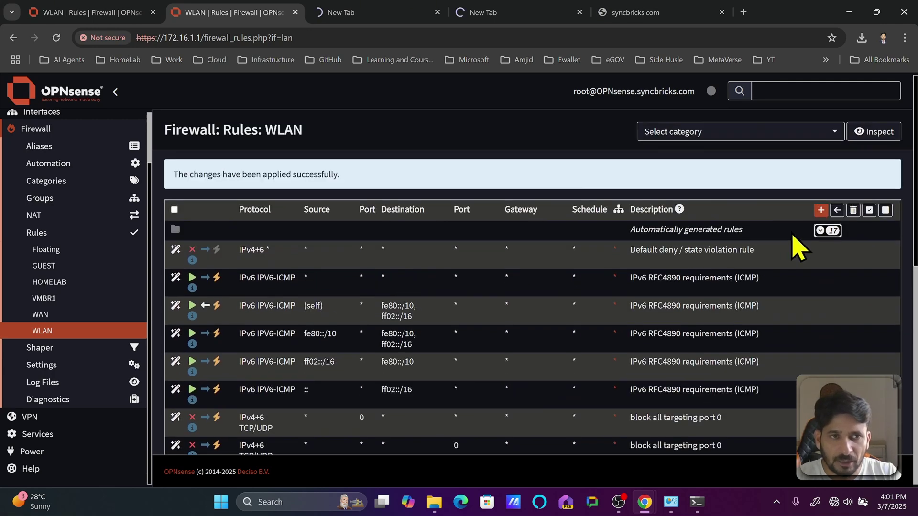
pyautogui.click(821, 232)
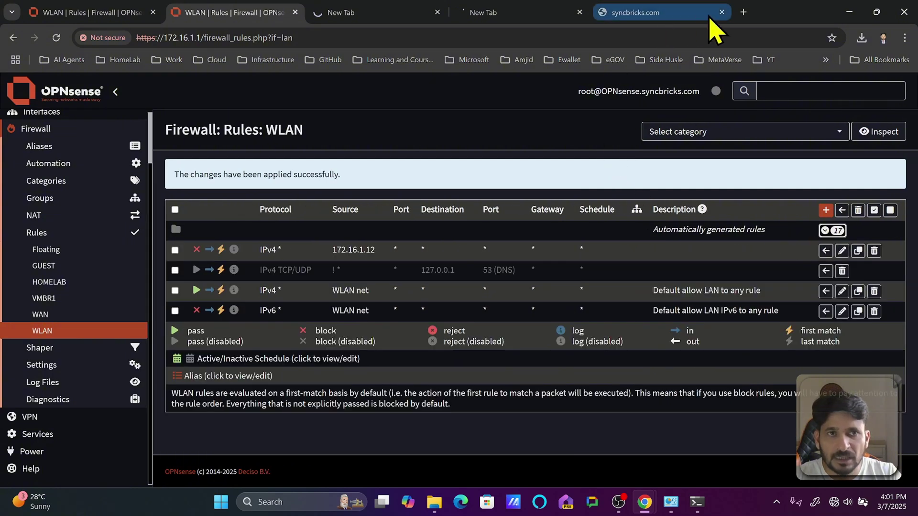
# Open 172.16.1.1 in a new tab to test access to the firewall's web interface, and close that tab.
pyautogui.click(749, 13)
pyautogui.write('172.1')
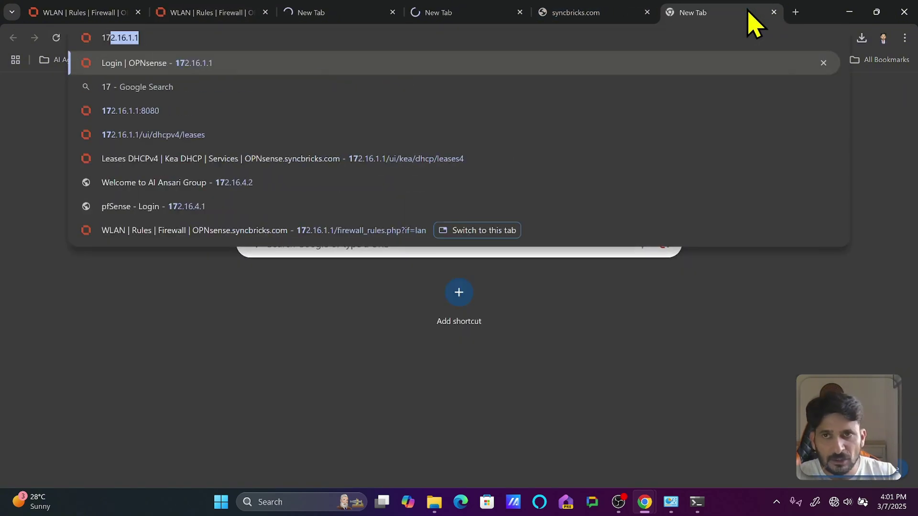
pyautogui.write('6.1.')
pyautogui.press('Return')
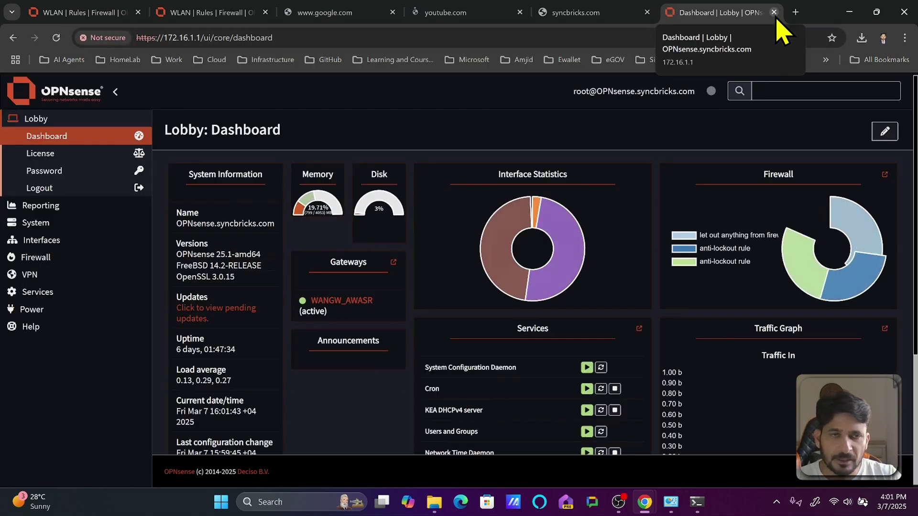
pyautogui.click(775, 12)
# Reload youtube.com in its open tab to recheck internet access.
pyautogui.click(554, 14)
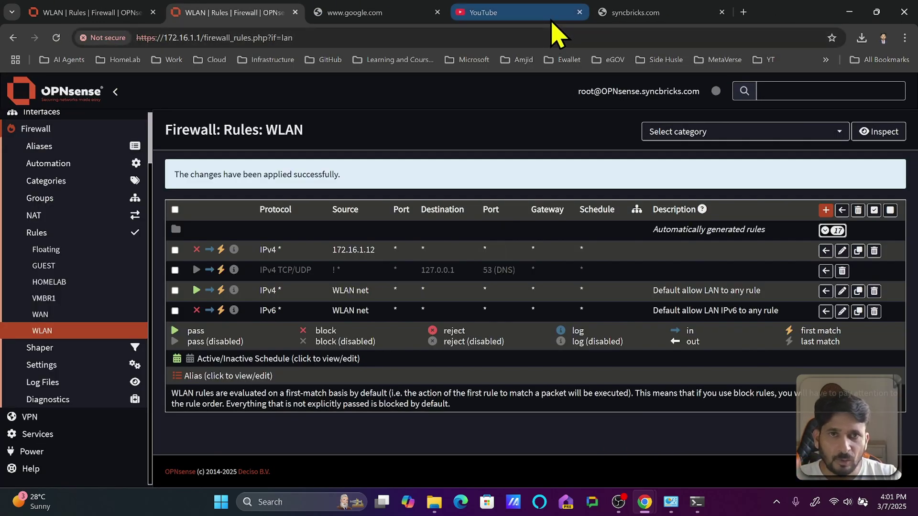
pyautogui.click(469, 39)
pyautogui.press('Return')
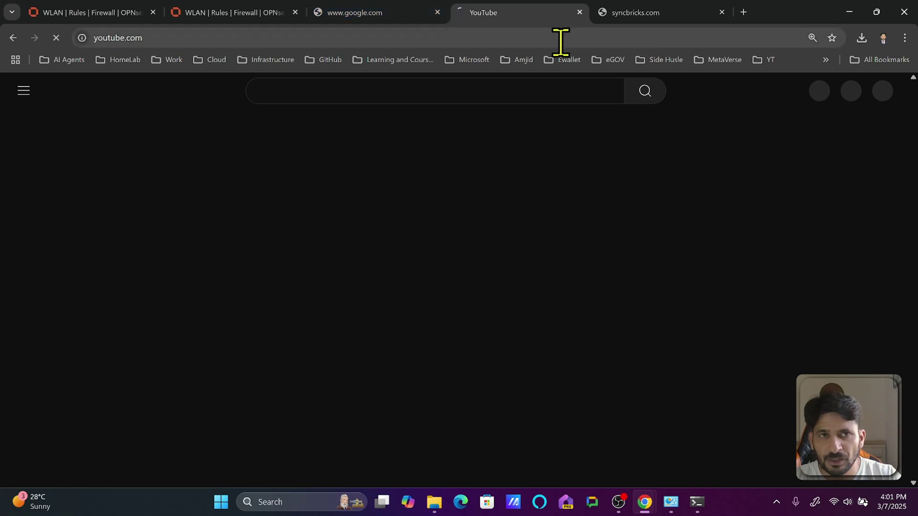
# In Command Prompt, stop the nslookup for google.com, ping 172.16.1.1 and minimize the window.
pyautogui.click(694, 506)
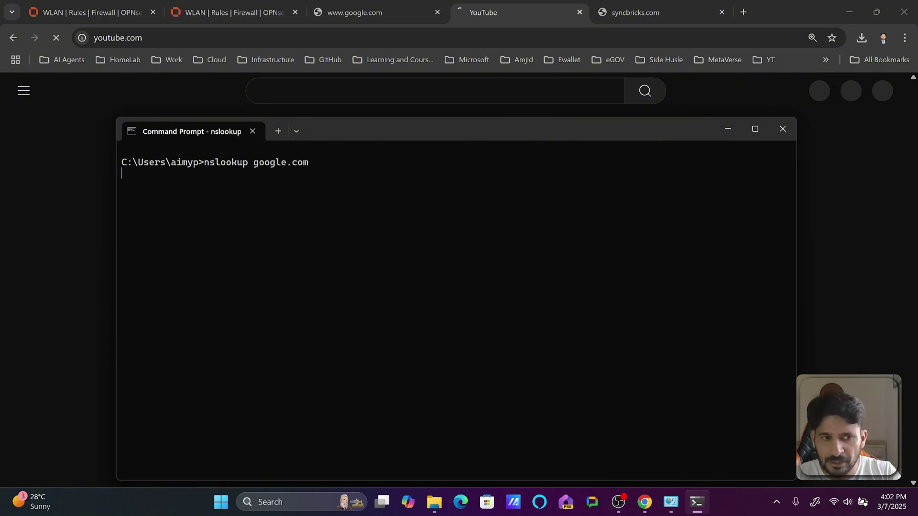
pyautogui.hotkey('ctrl', 'c')
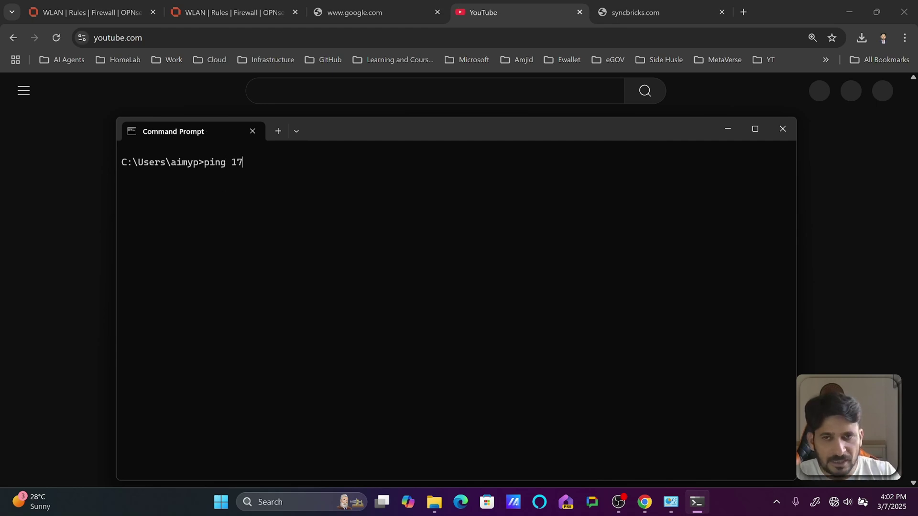
pyautogui.press('Return')
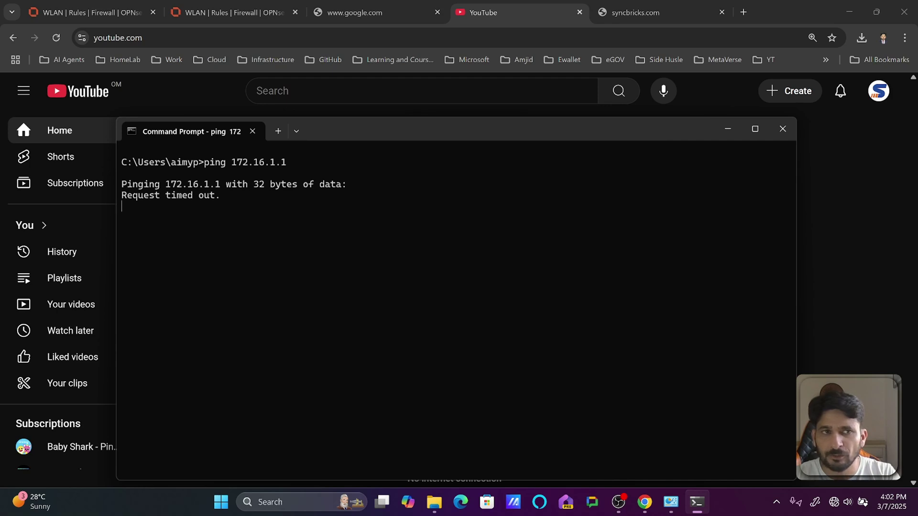
pyautogui.click(727, 129)
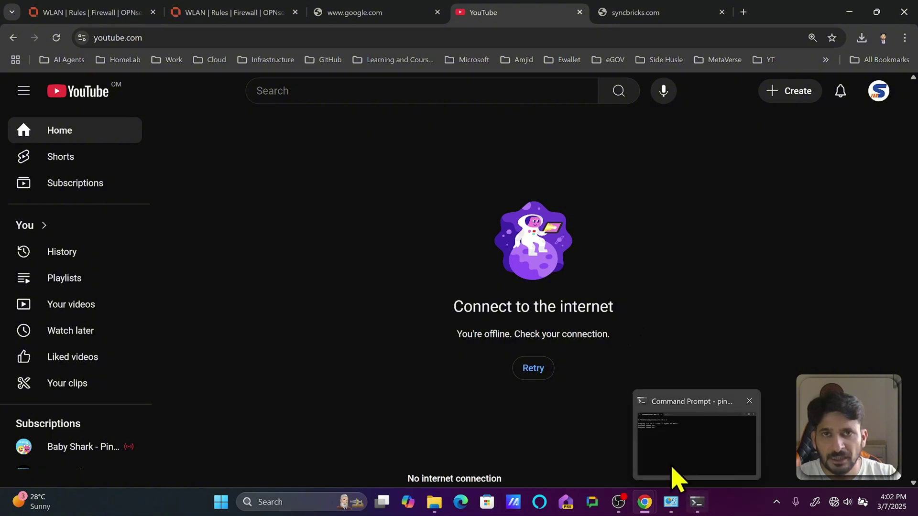
# Disable the WLAN block rule for source 172.16.1.12 and apply the firewall changes.
pyautogui.click(269, 15)
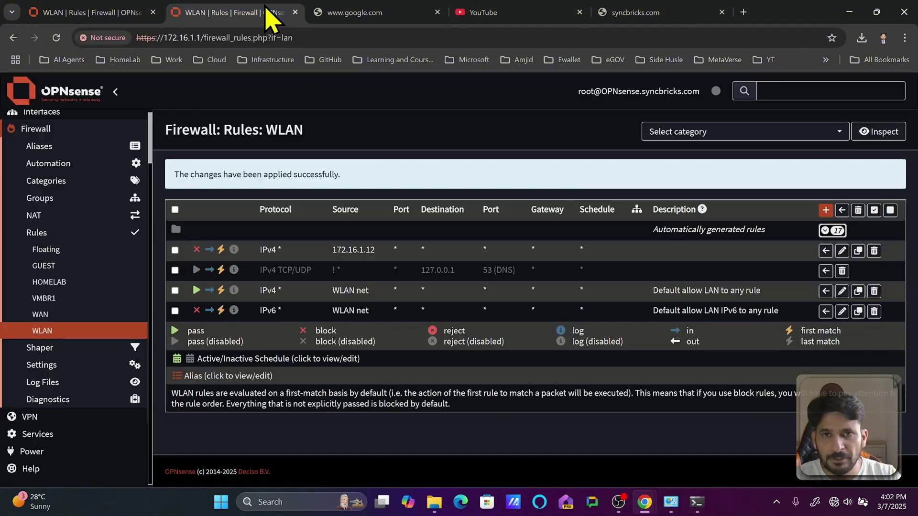
pyautogui.click(198, 254)
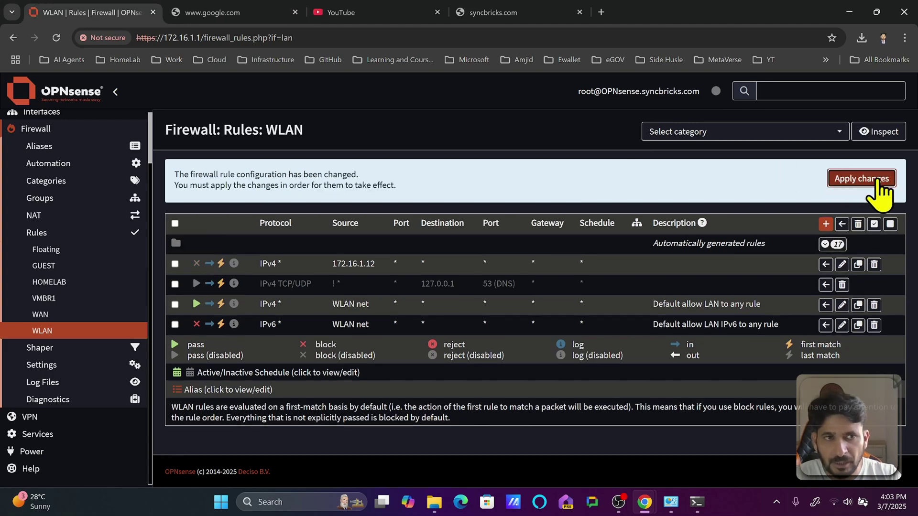
pyautogui.click(883, 182)
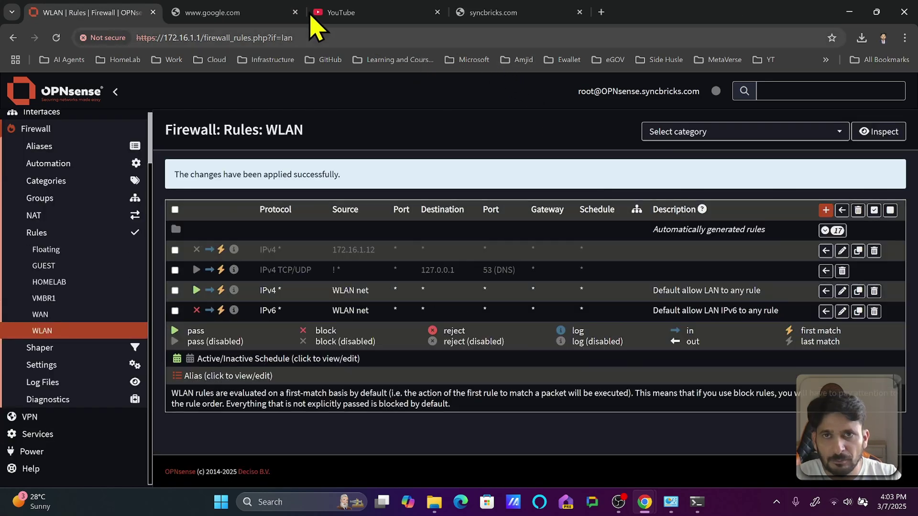
# Reload google.com and check the syncbricks.com and YouTube tabs to retest internet access.
pyautogui.click(260, 14)
pyautogui.click(251, 38)
pyautogui.press('Return')
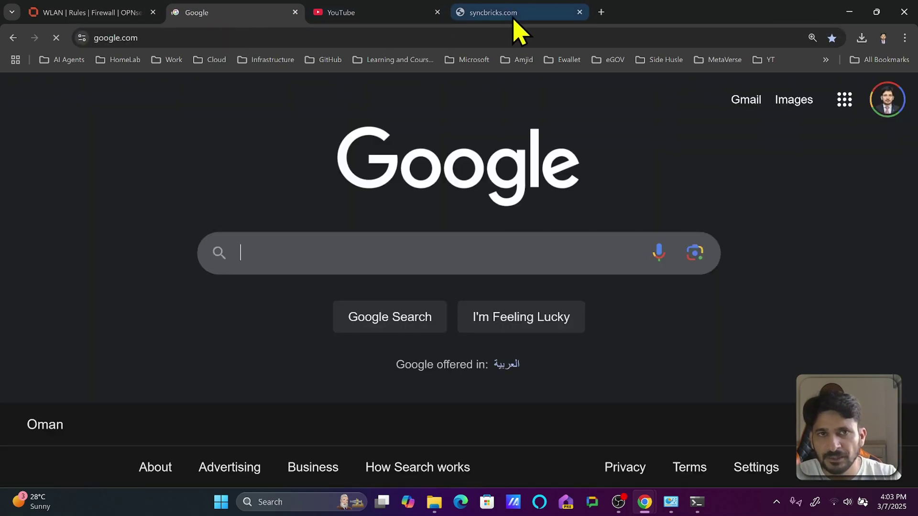
pyautogui.click(502, 17)
pyautogui.hotkey('ctrl', 'shift', 'Tab')
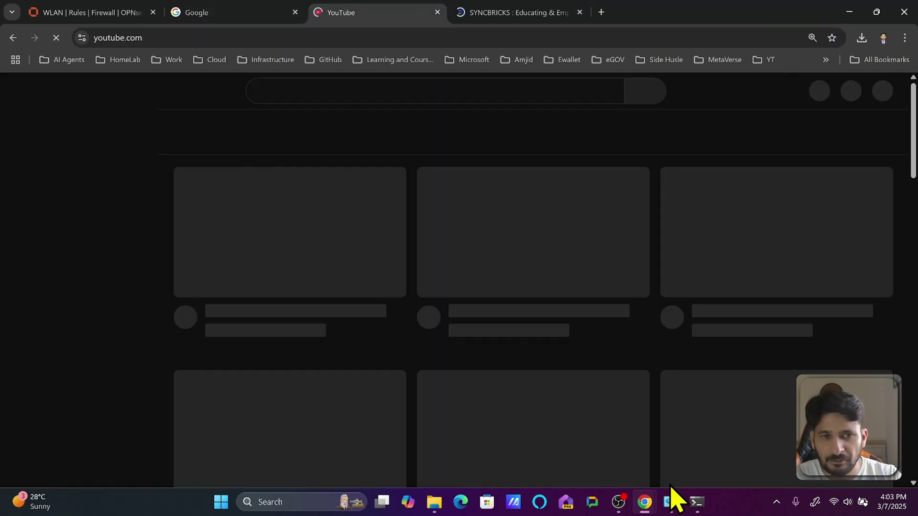
# Switch to Command Prompt, repeat the ping to 172.16.1.1 and stop it after a couple of replies.
pyautogui.click(697, 502)
pyautogui.press('Up')
pyautogui.press('Return')
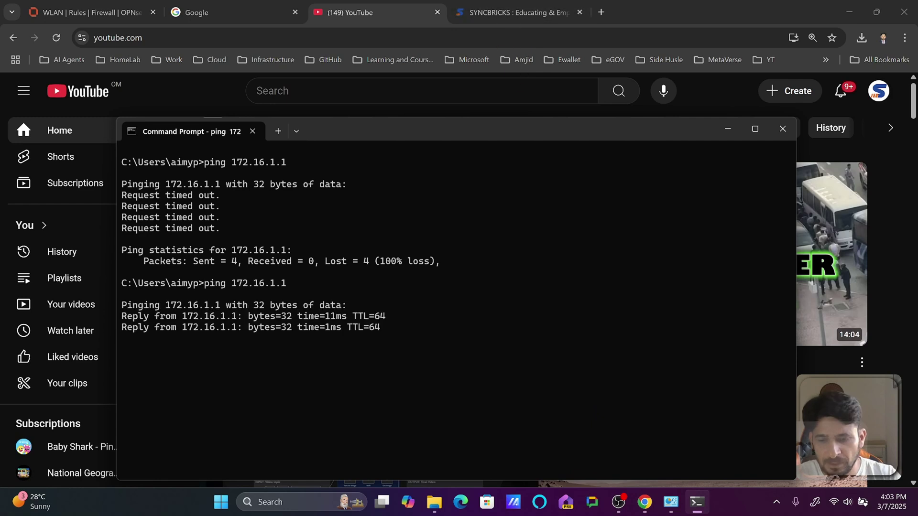
pyautogui.hotkey('ctrl', 'c')
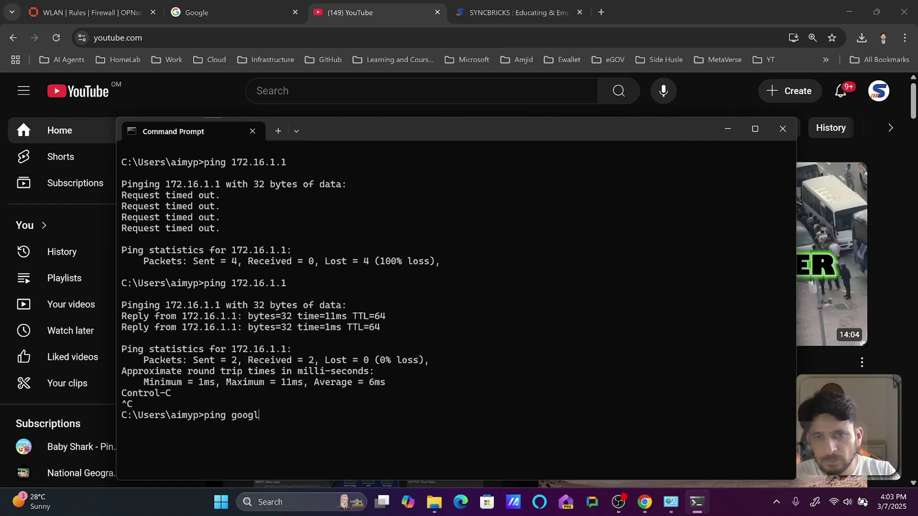
# Ping google.com briefly, stop the ping, and look up google.com with nslookup to test DNS resolution.
pyautogui.write('ping google.com')
pyautogui.press('Return')
pyautogui.hotkey('ctrl', 'c')
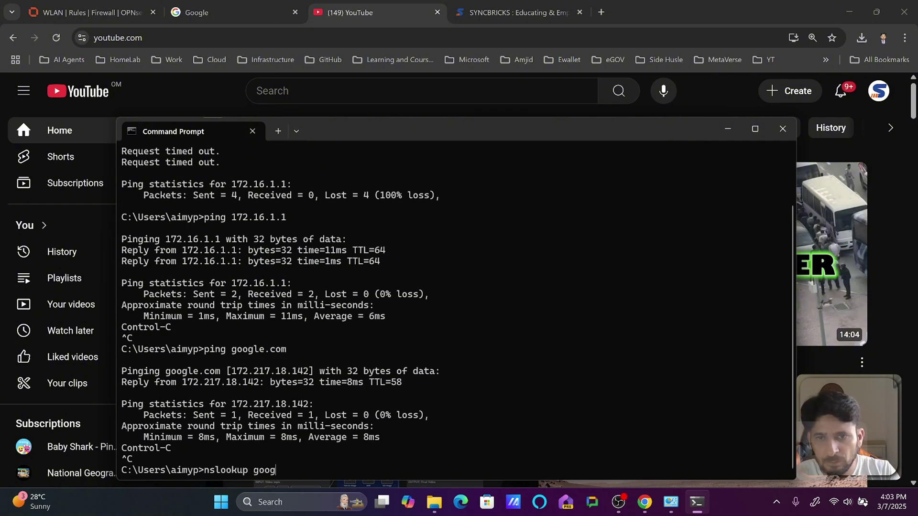
pyautogui.write('nslookup google.com')
pyautogui.press('Return')
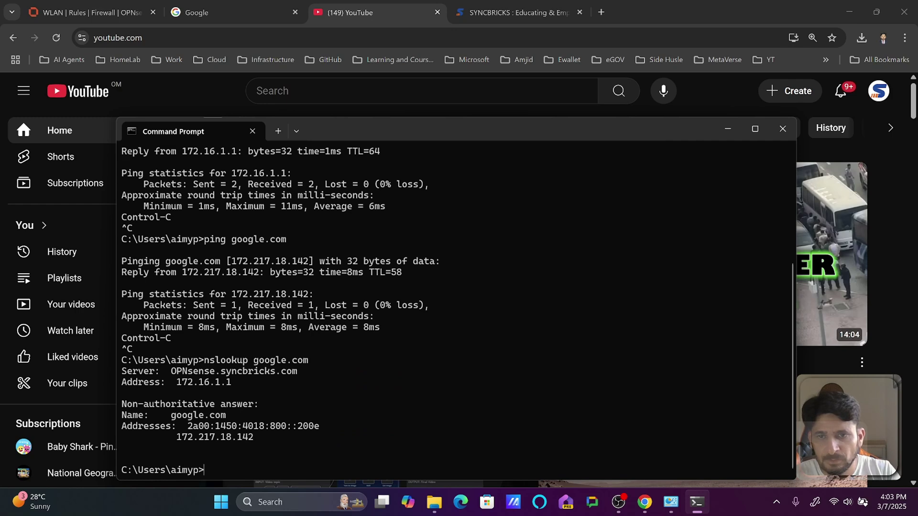
# Try the clear command in Command Prompt, and return to the OPNsense WLAN firewall rules in Chrome.
pyautogui.write('clear')
pyautogui.press('Return')
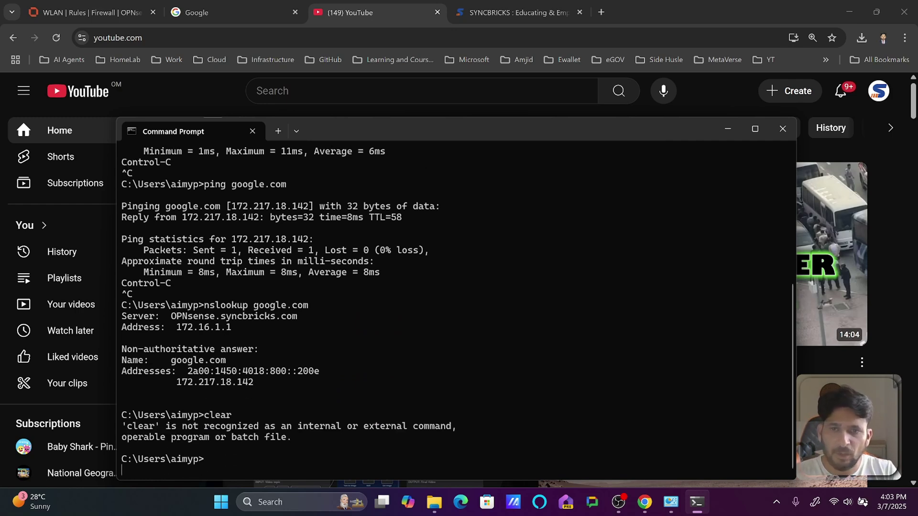
pyautogui.click(125, 13)
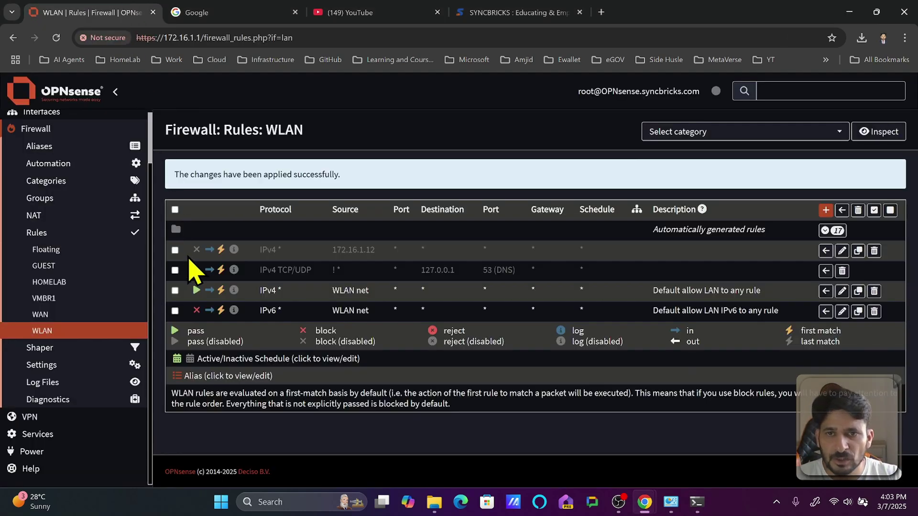